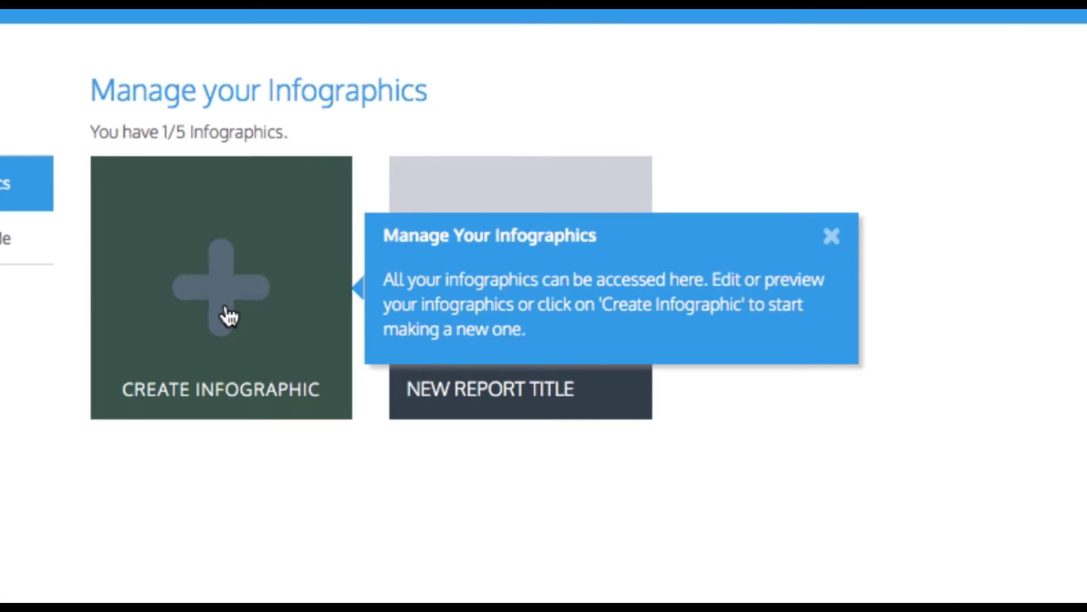
# Start a new infographic and scroll down through the template gallery.
pyautogui.click(224, 305)
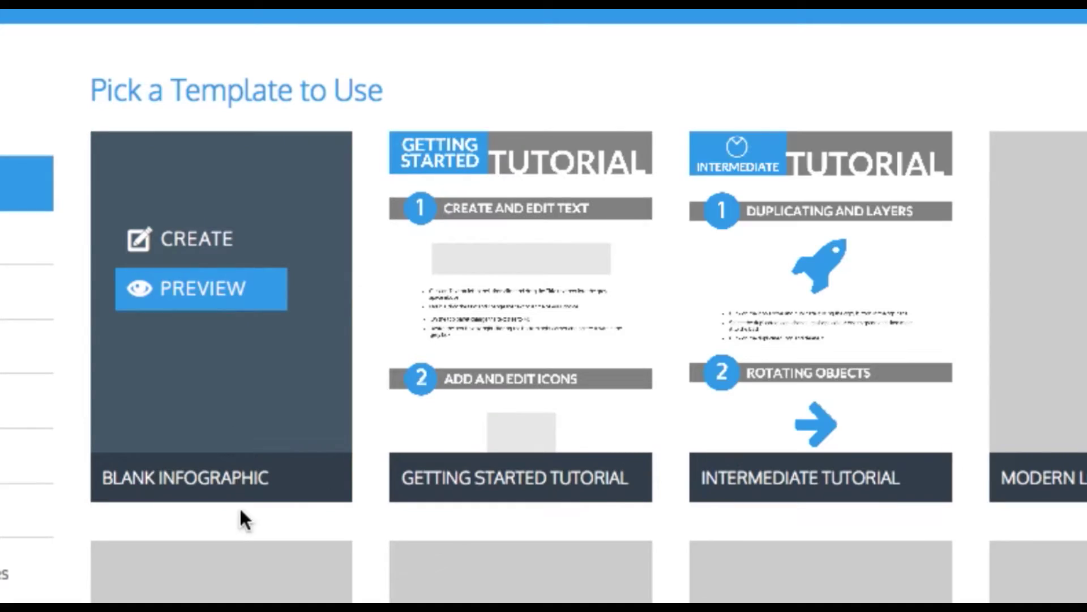
pyautogui.scroll(-3, 240, 534)
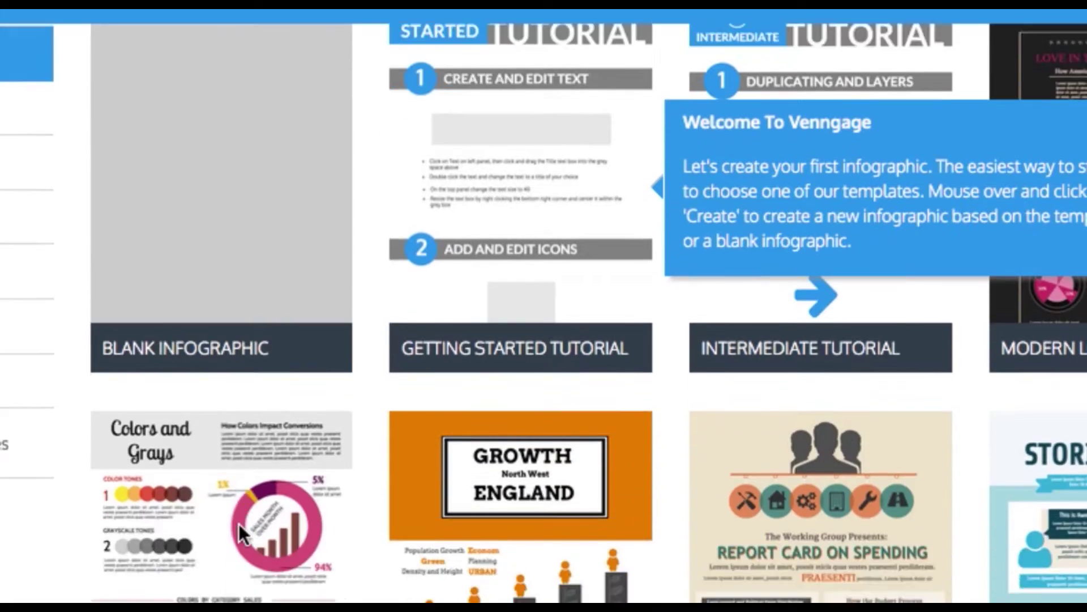
pyautogui.scroll(-4, 239, 523)
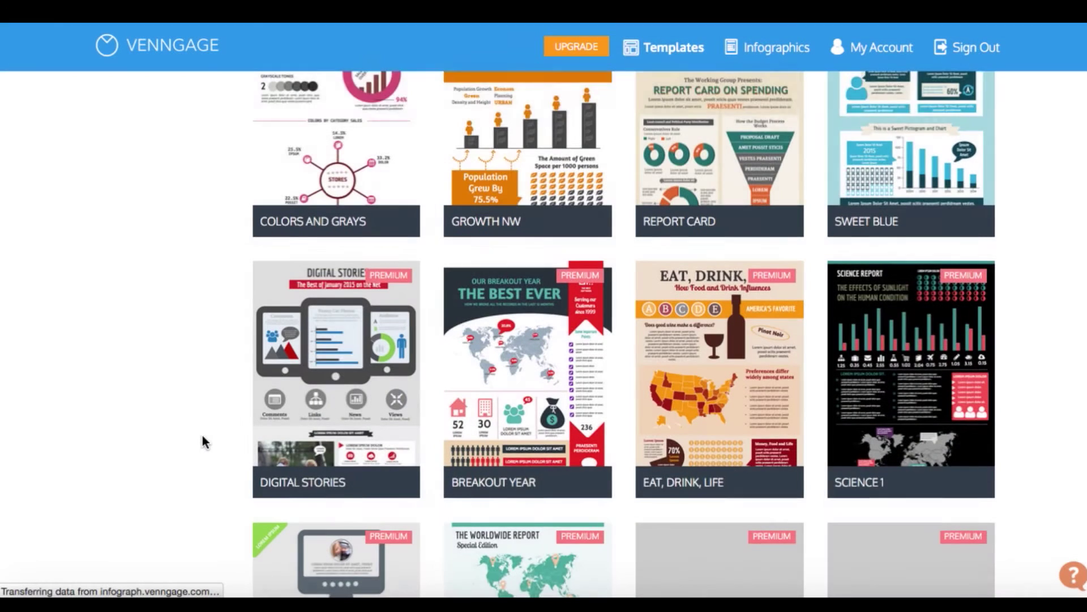
pyautogui.scroll(-2, 202, 435)
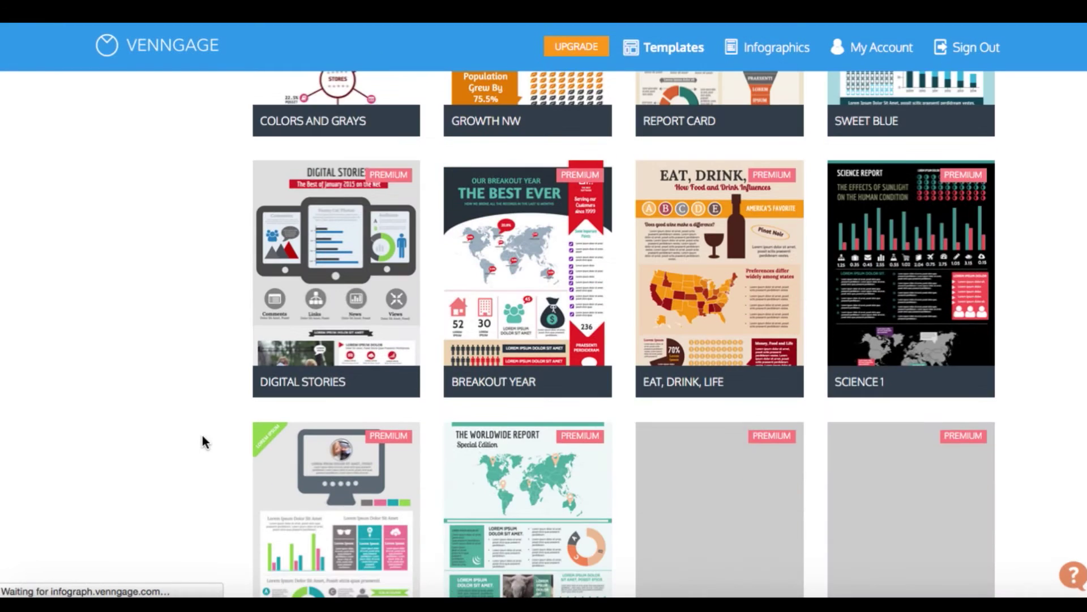
pyautogui.scroll(-2, 202, 435)
pyautogui.scroll(-2, 203, 441)
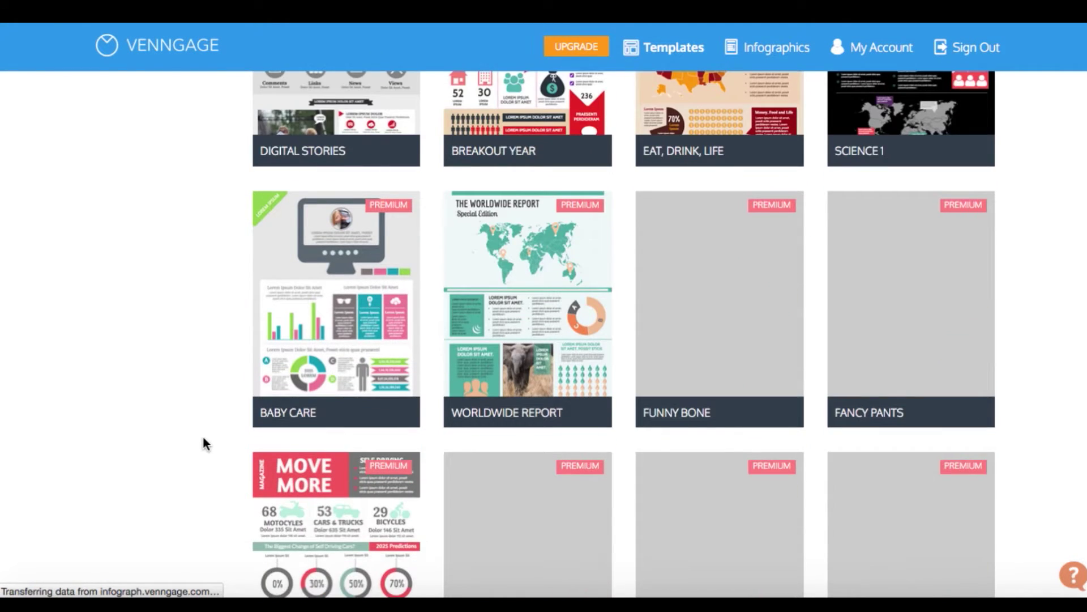
pyautogui.scroll(-2, 202, 443)
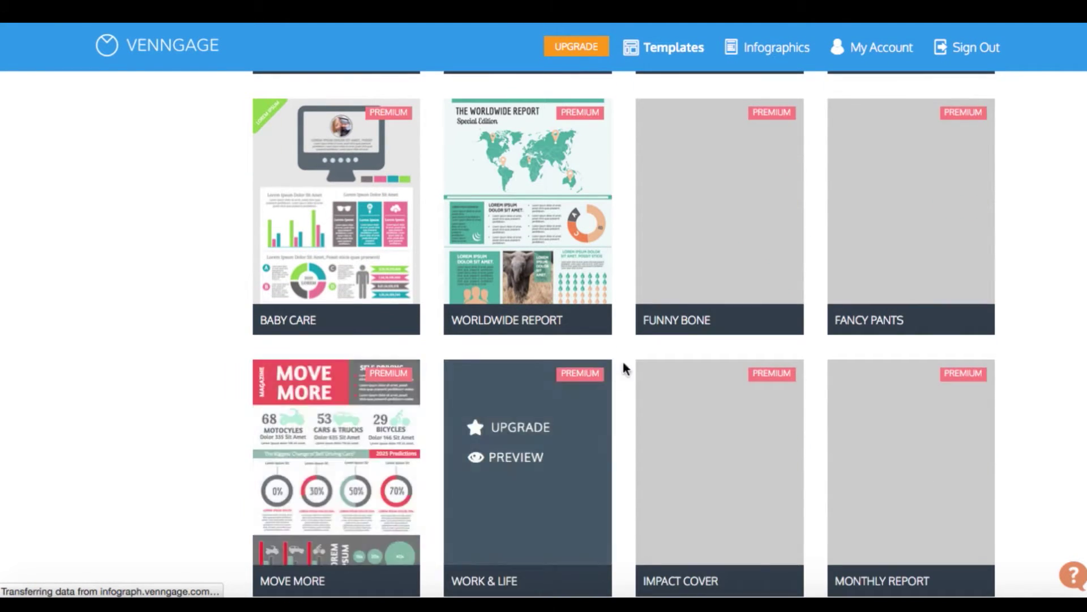
# Scroll back up and create from the Getting Started Tutorial template.
pyautogui.moveTo(859, 322)
pyautogui.scroll(2, 983, 311)
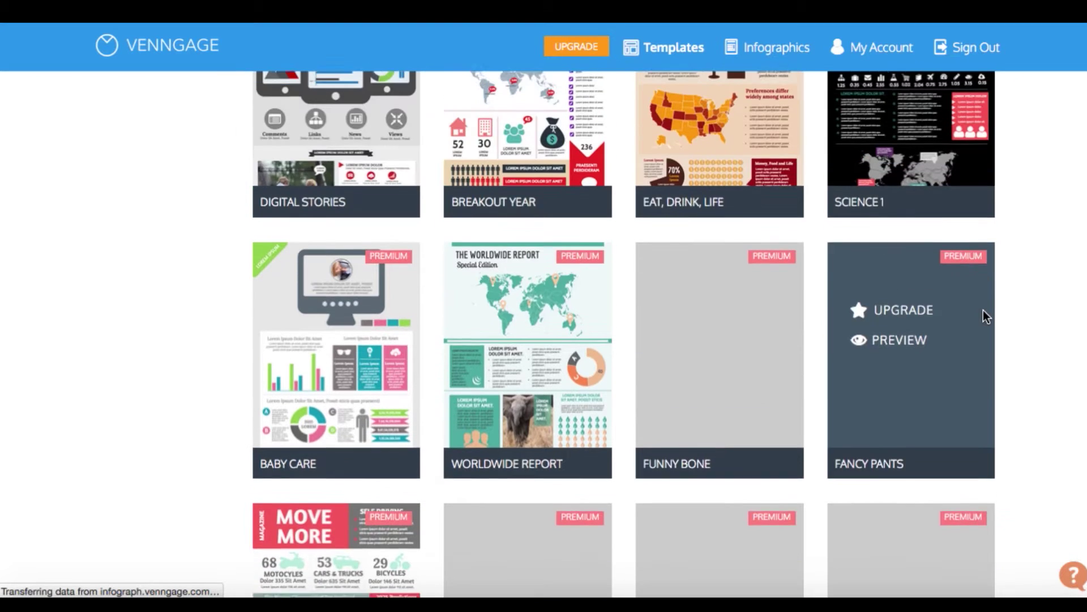
pyautogui.scroll(5, 983, 312)
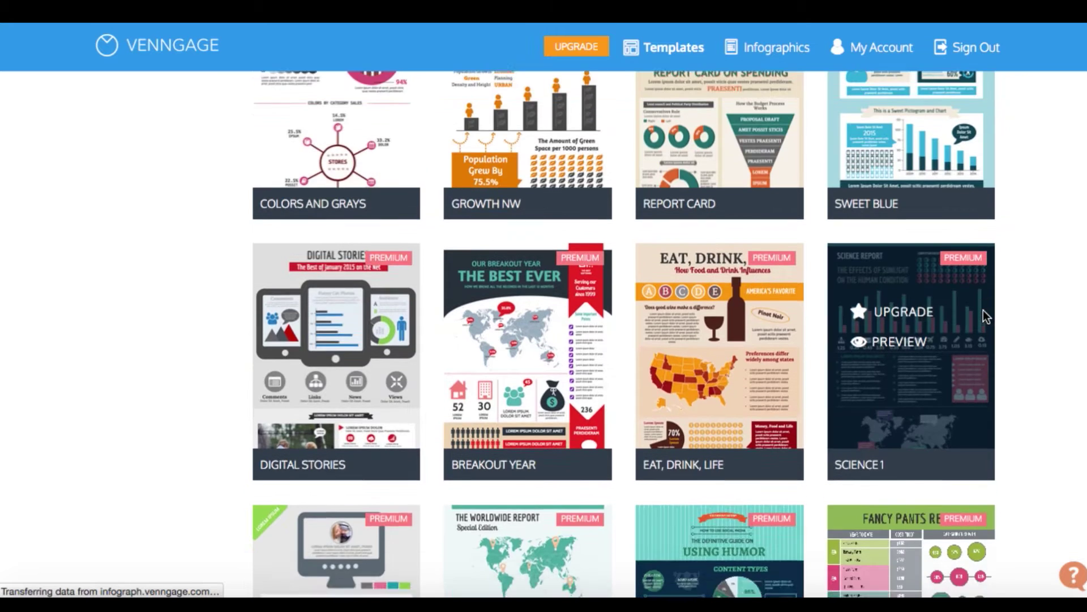
pyautogui.scroll(5, 986, 317)
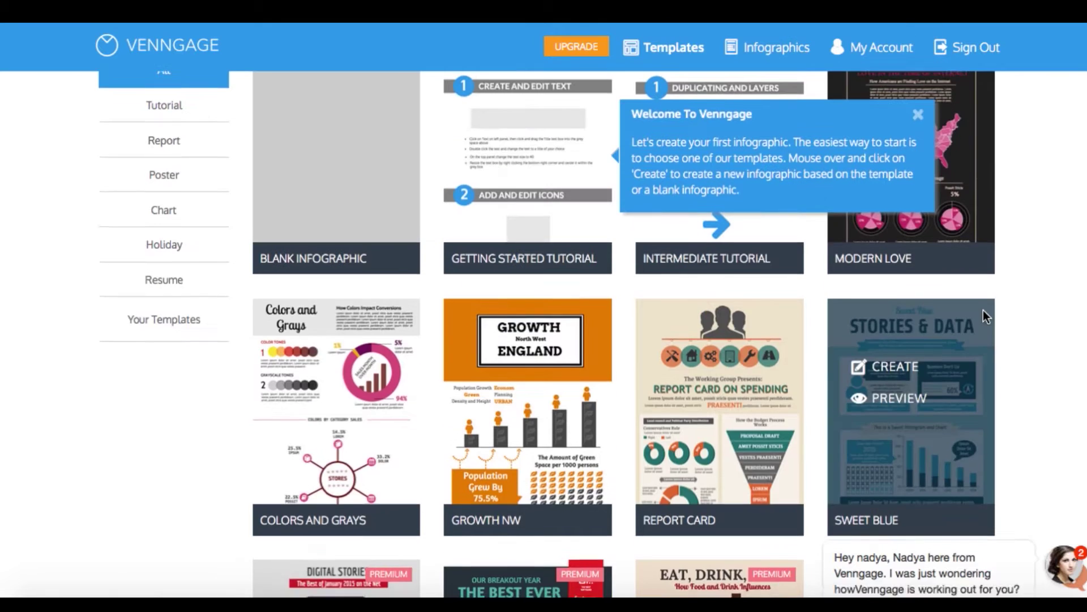
pyautogui.scroll(2, 983, 318)
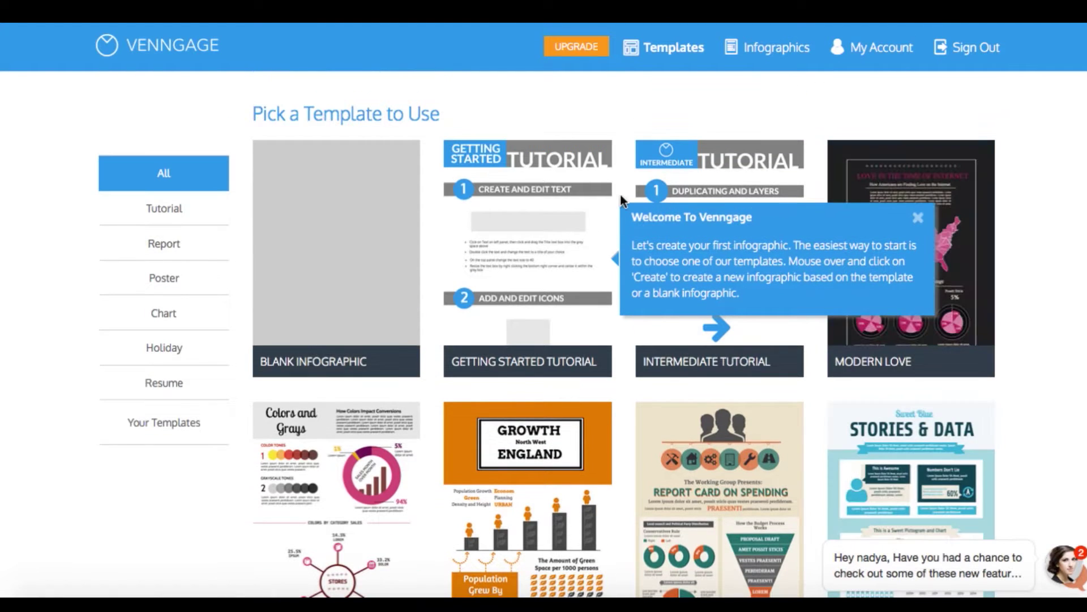
pyautogui.moveTo(566, 182)
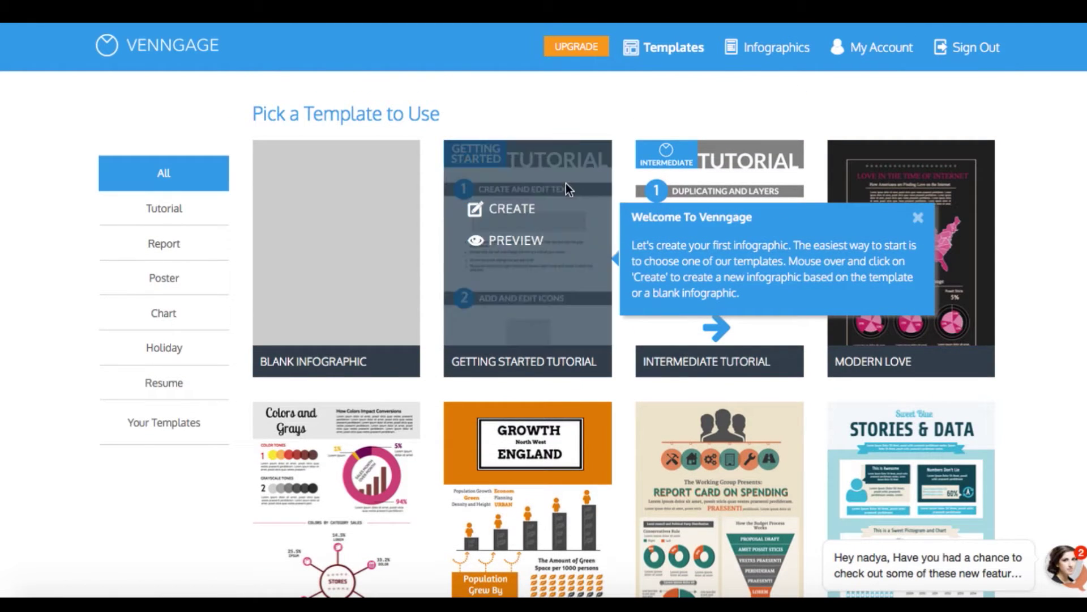
pyautogui.click(513, 211)
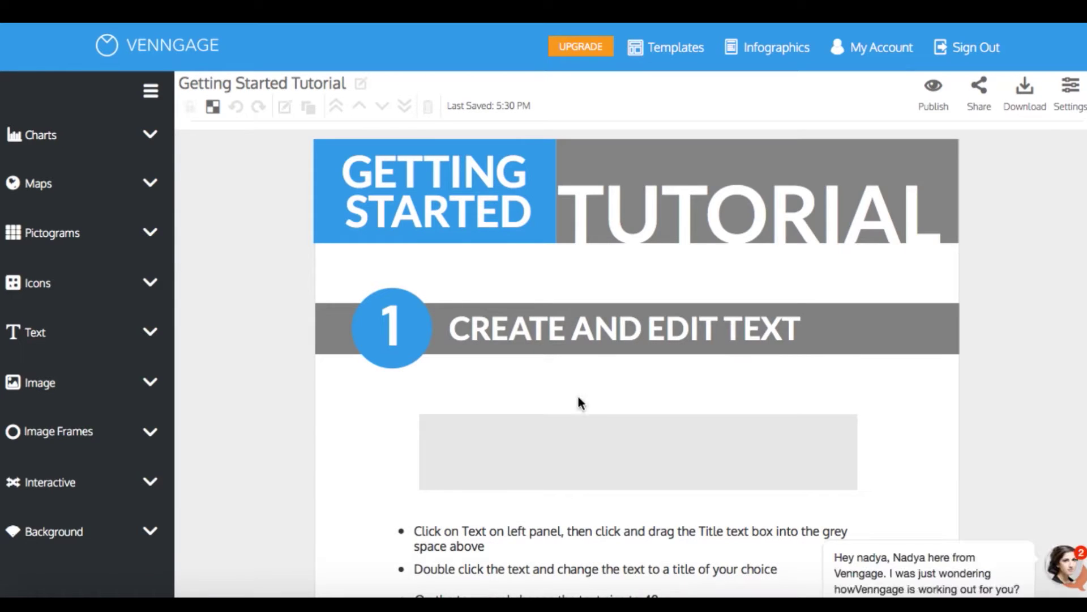
# Drag a Title text element into the grey box under step 1 and start editing it.
pyautogui.scroll(-2, 570, 408)
pyautogui.scroll(-1, 571, 408)
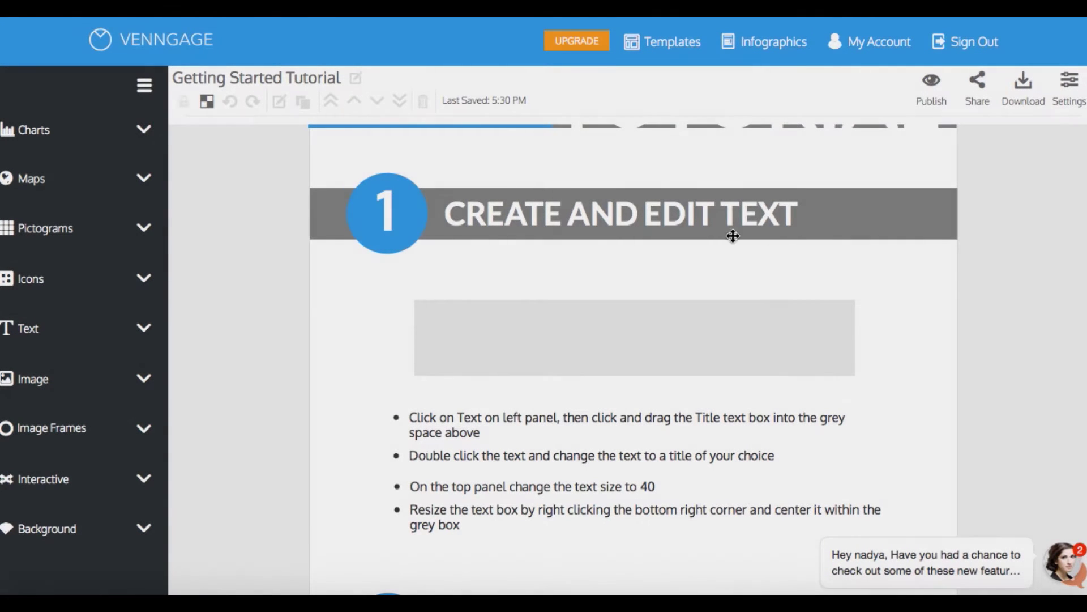
pyautogui.click(28, 327)
pyautogui.click(26, 321)
pyautogui.moveTo(34, 223); pyautogui.dragTo(594, 338)
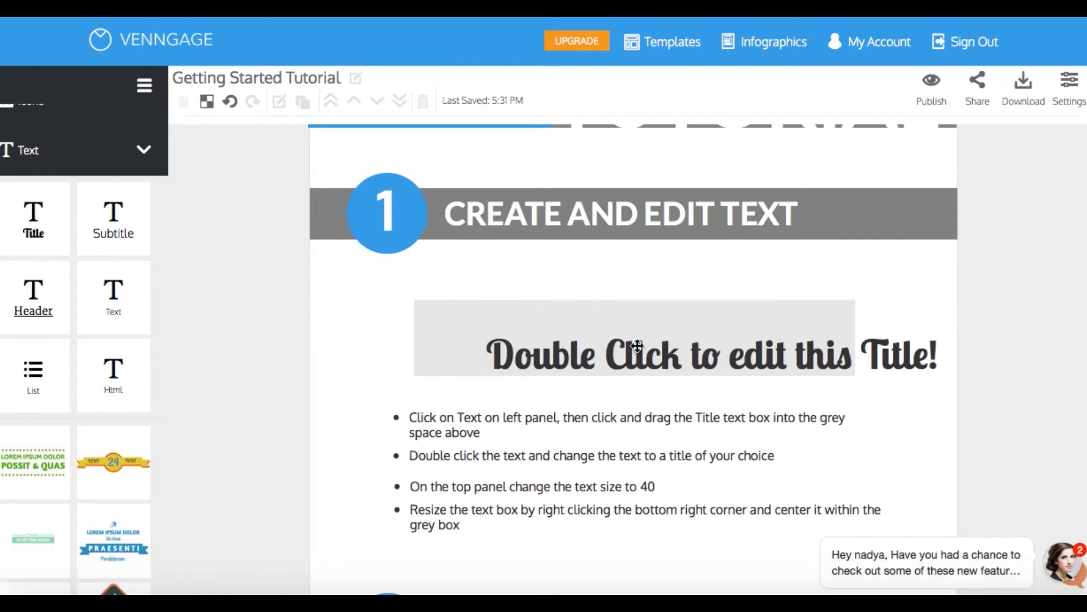
pyautogui.click(604, 341)
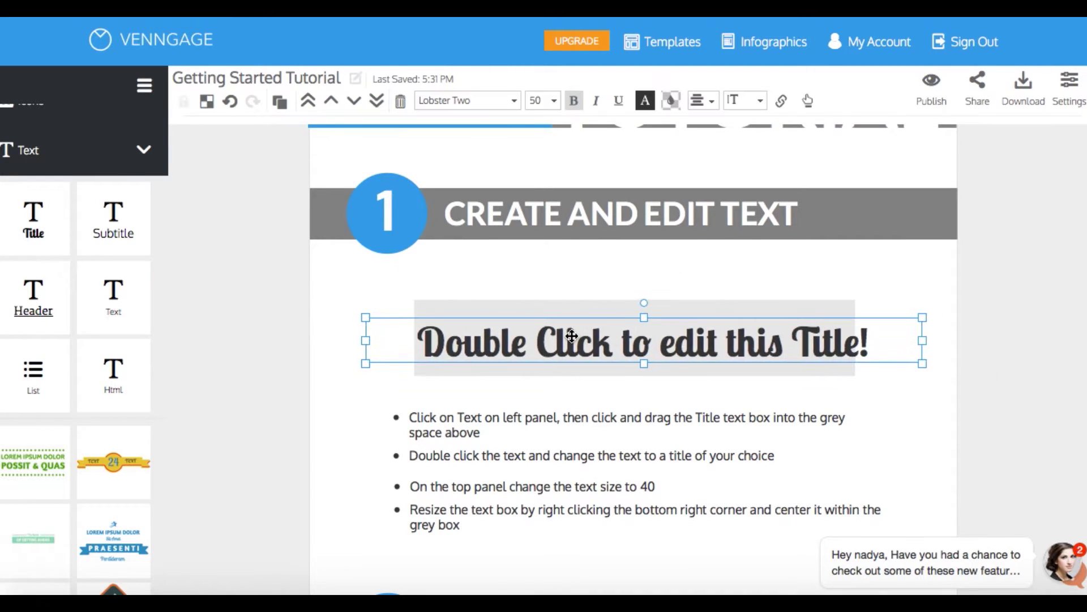
pyautogui.doubleClick(571, 335)
# Replace the placeholder title text with 'Welcome To Venngage'.
pyautogui.moveTo(423, 347); pyautogui.dragTo(870, 345)
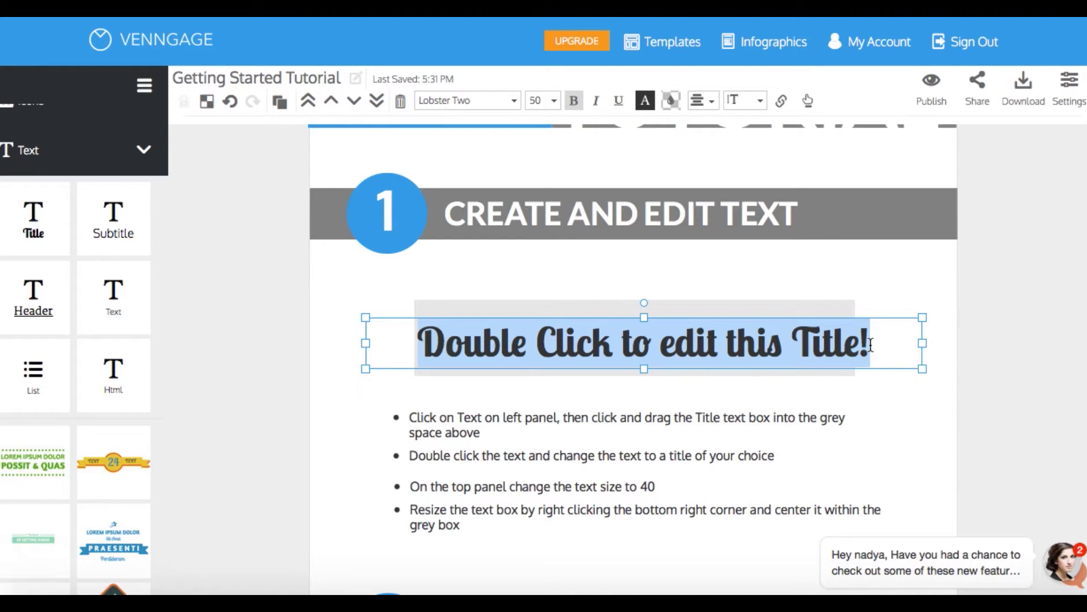
pyautogui.write('We')
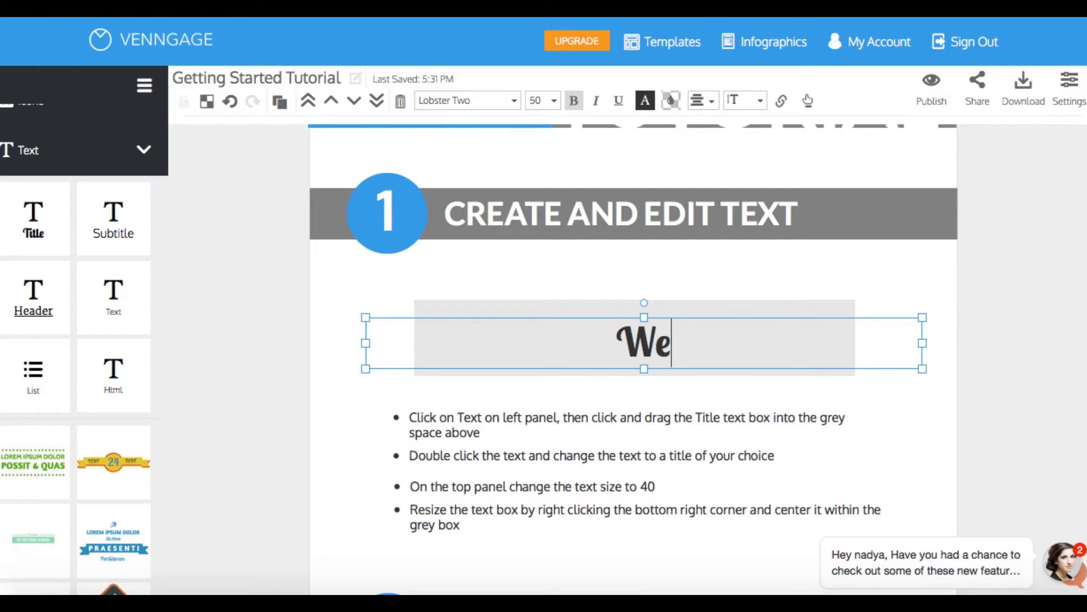
pyautogui.write(';')
pyautogui.press('BackSpace')
pyautogui.write('lcome ')
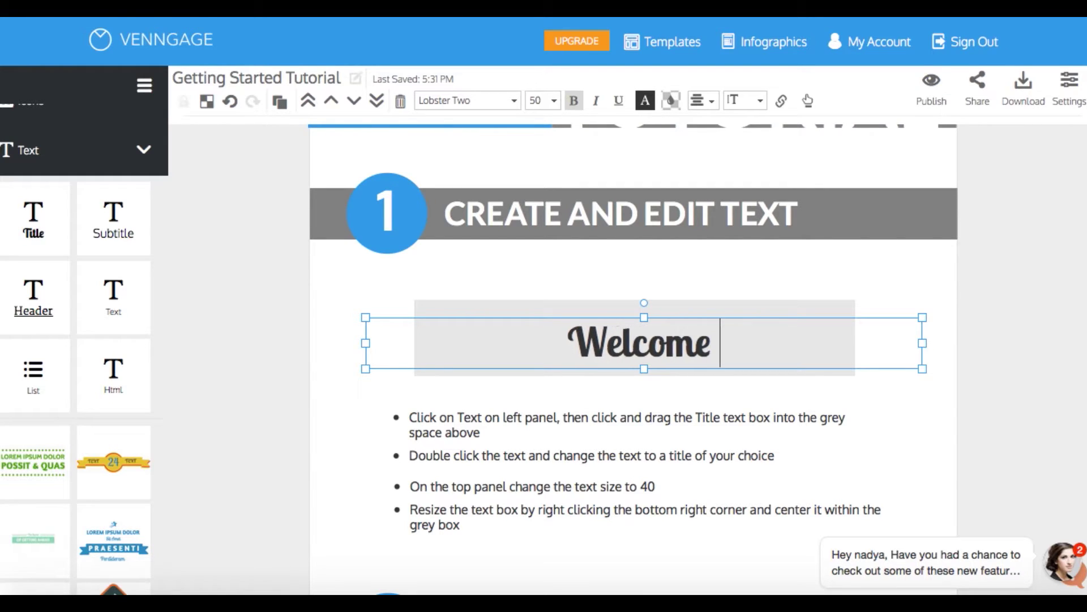
pyautogui.write('To Vennga')
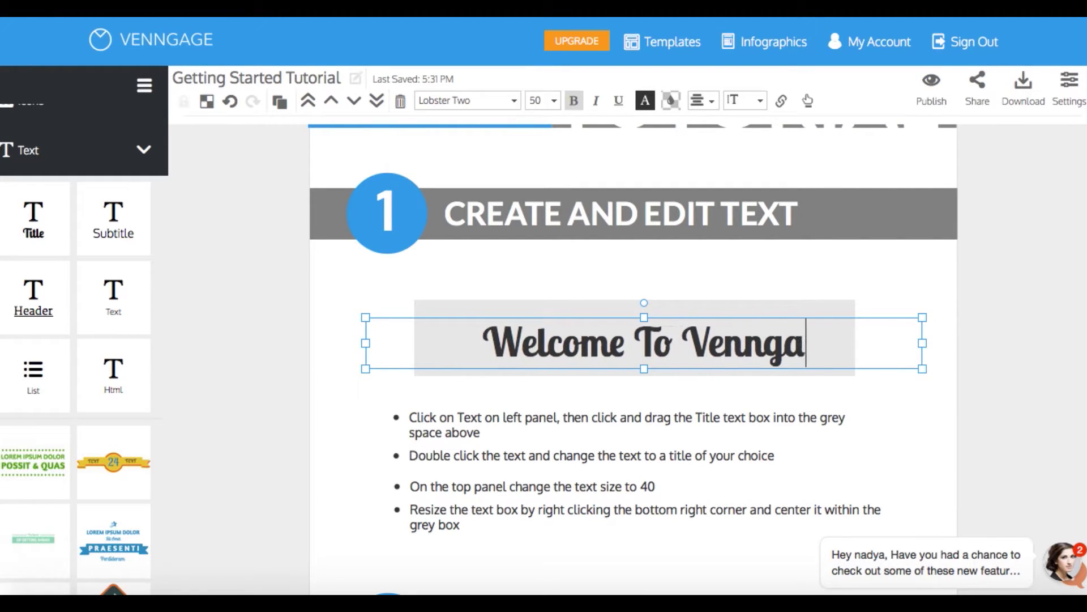
pyautogui.write('ge')
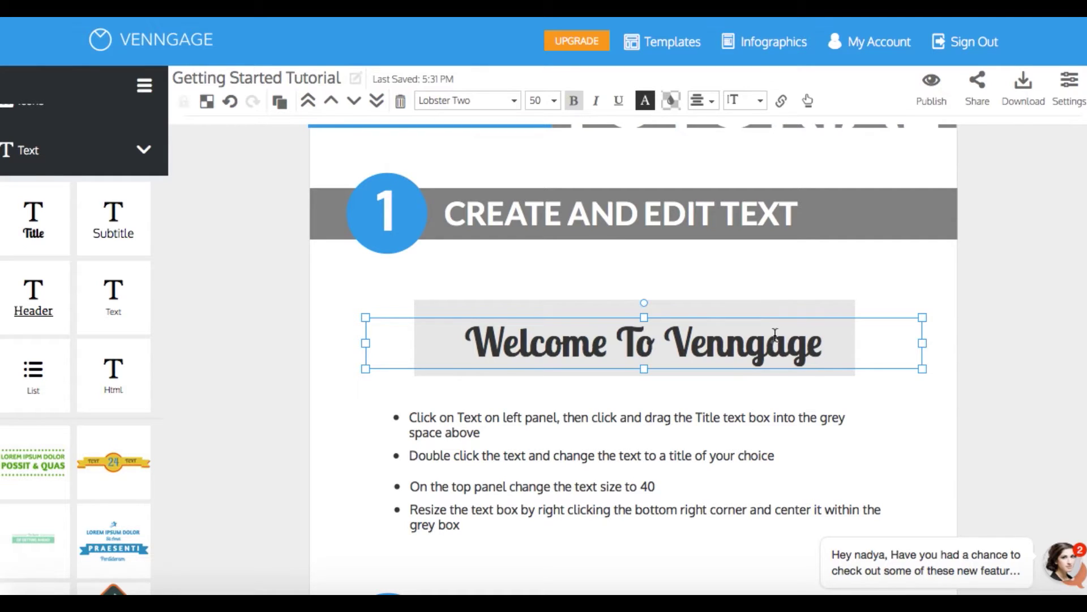
# Change the title's font to Dosis.
pyautogui.moveTo(824, 344); pyautogui.dragTo(476, 331)
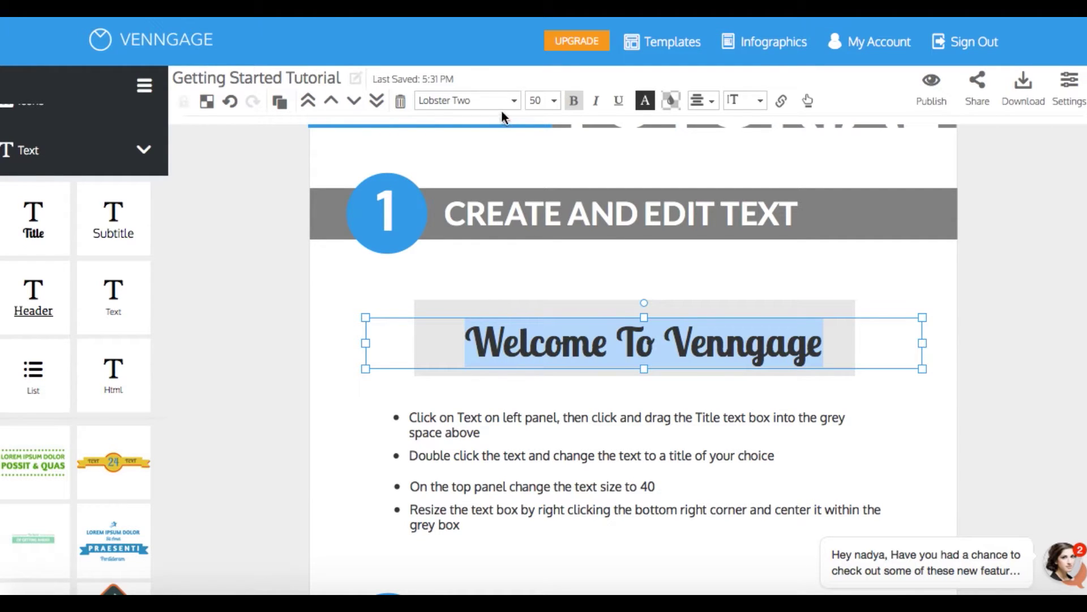
pyautogui.click(487, 100)
pyautogui.scroll(-5, 482, 170)
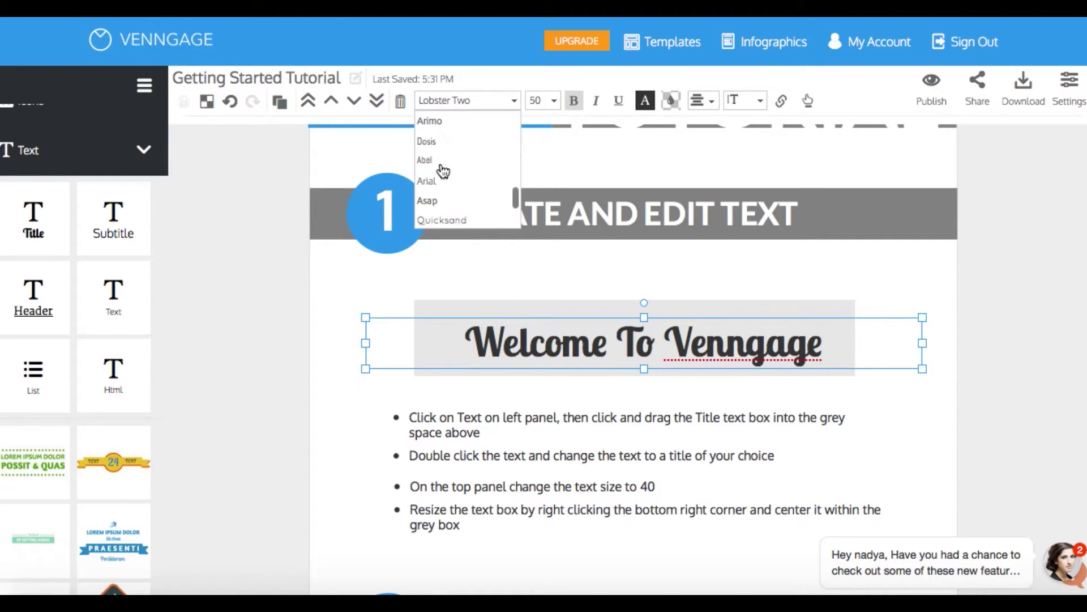
pyautogui.click(443, 143)
# Make the title blue and set its font size to 40.
pyautogui.click(645, 101)
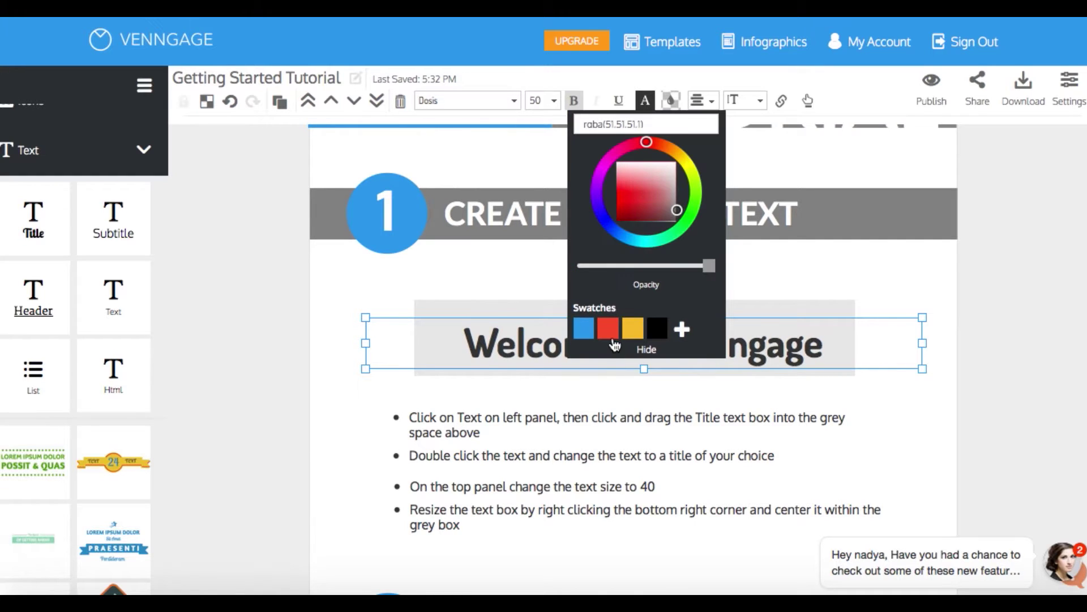
pyautogui.click(584, 334)
pyautogui.click(864, 290)
pyautogui.scroll(-2, 848, 342)
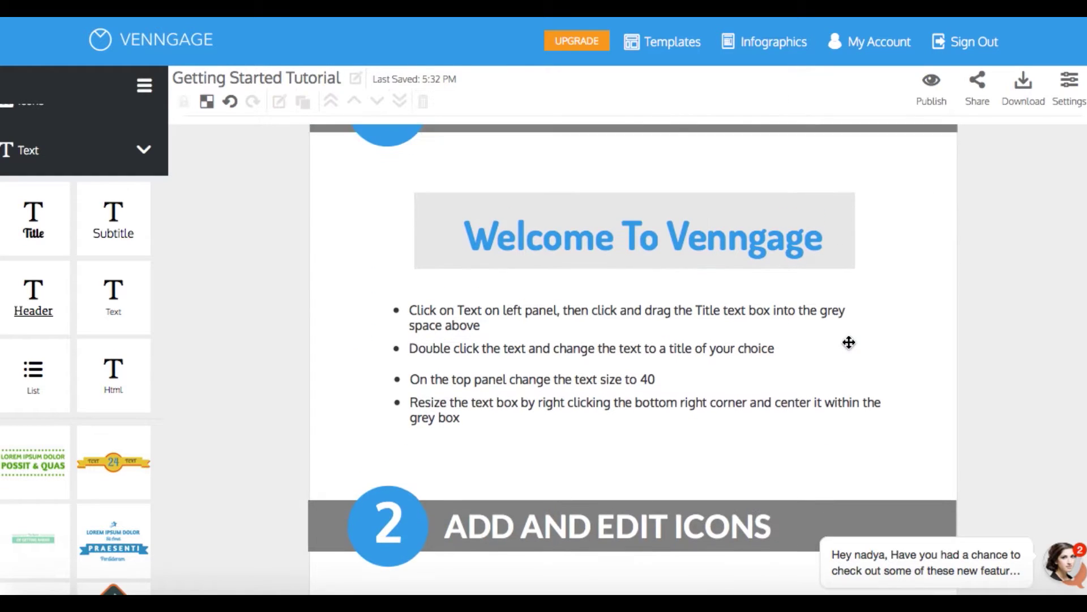
pyautogui.click(540, 100)
pyautogui.write('40')
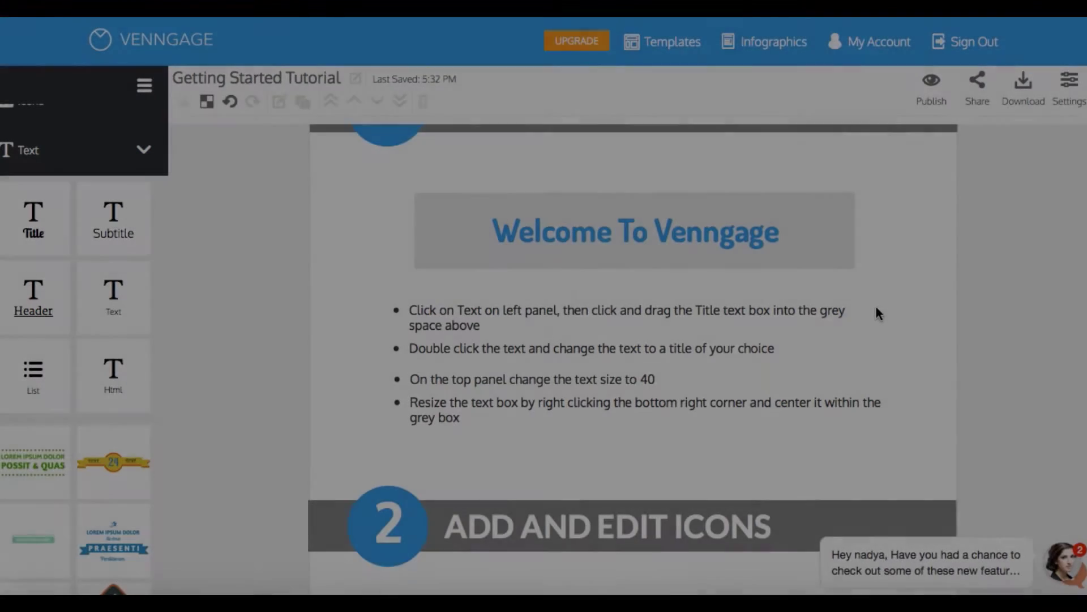
pyautogui.scroll(-3, 875, 306)
# Place the happy-face icon from Icons > People & Emotions into the step 2 grey box.
pyautogui.scroll(-7, 875, 310)
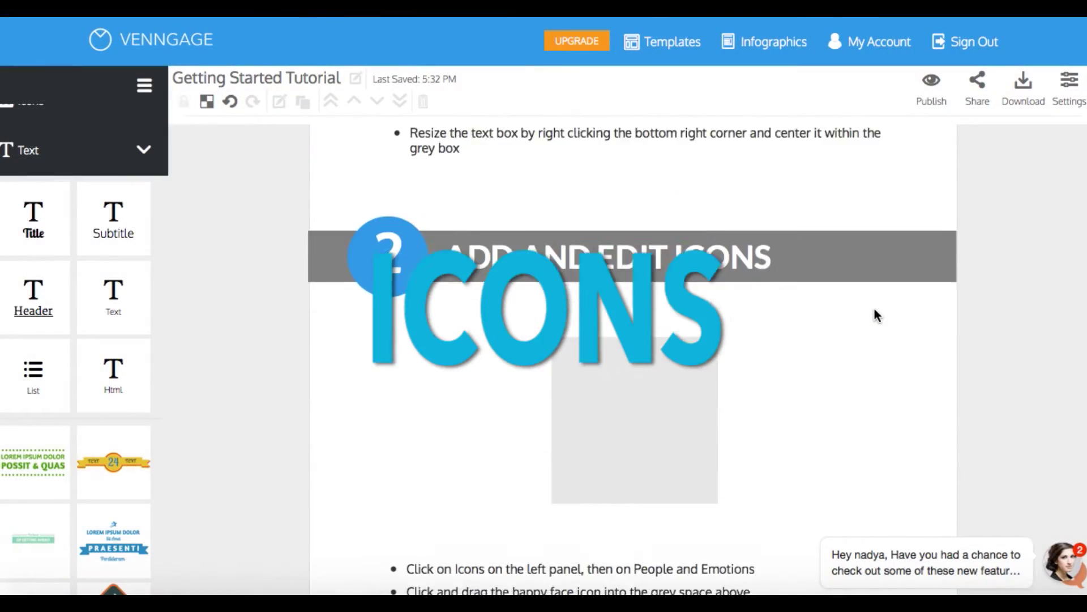
pyautogui.scroll(-1, 874, 309)
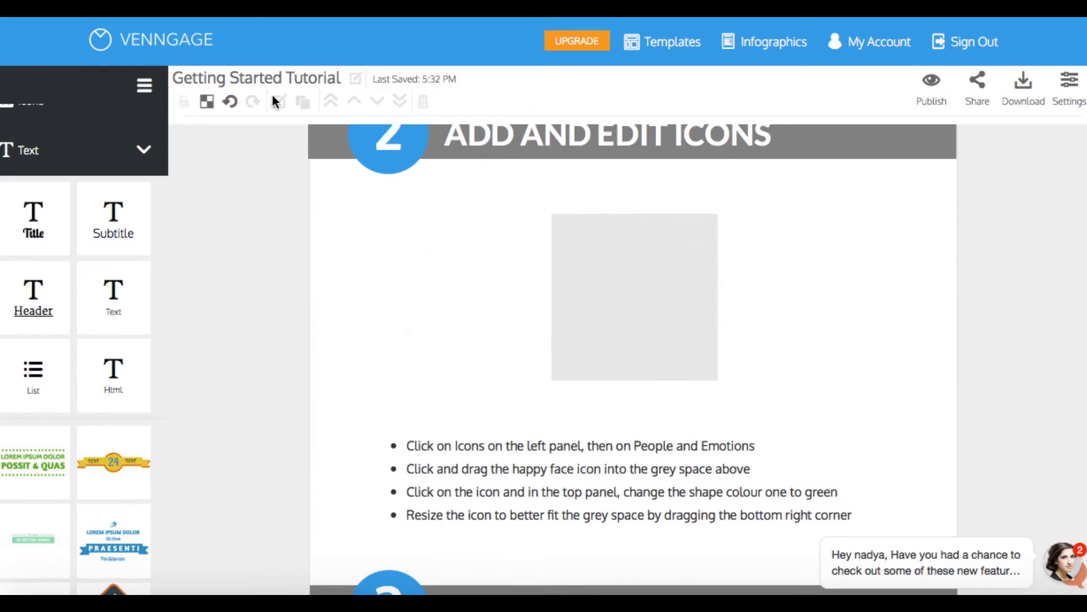
pyautogui.click(145, 150)
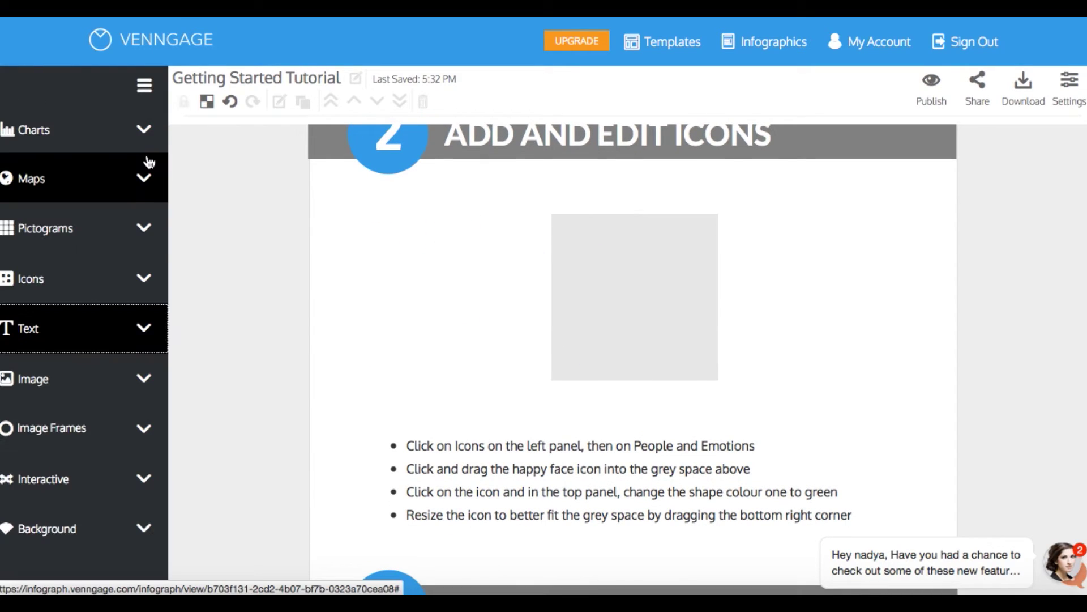
pyautogui.click(132, 264)
pyautogui.scroll(-2, 57, 425)
pyautogui.click(57, 424)
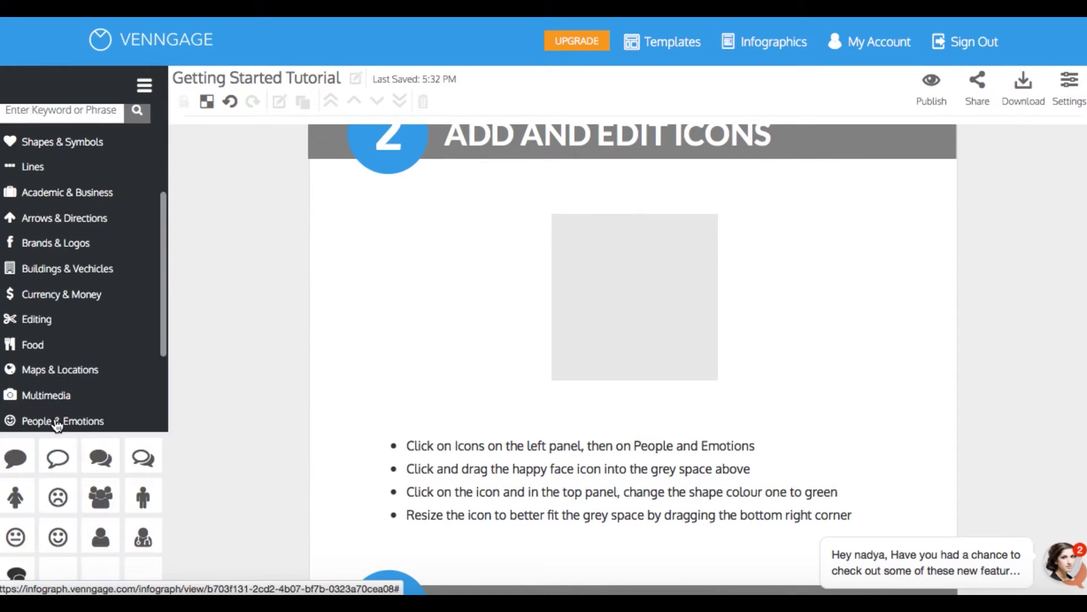
pyautogui.scroll(-5, 53, 419)
pyautogui.scroll(3, 54, 419)
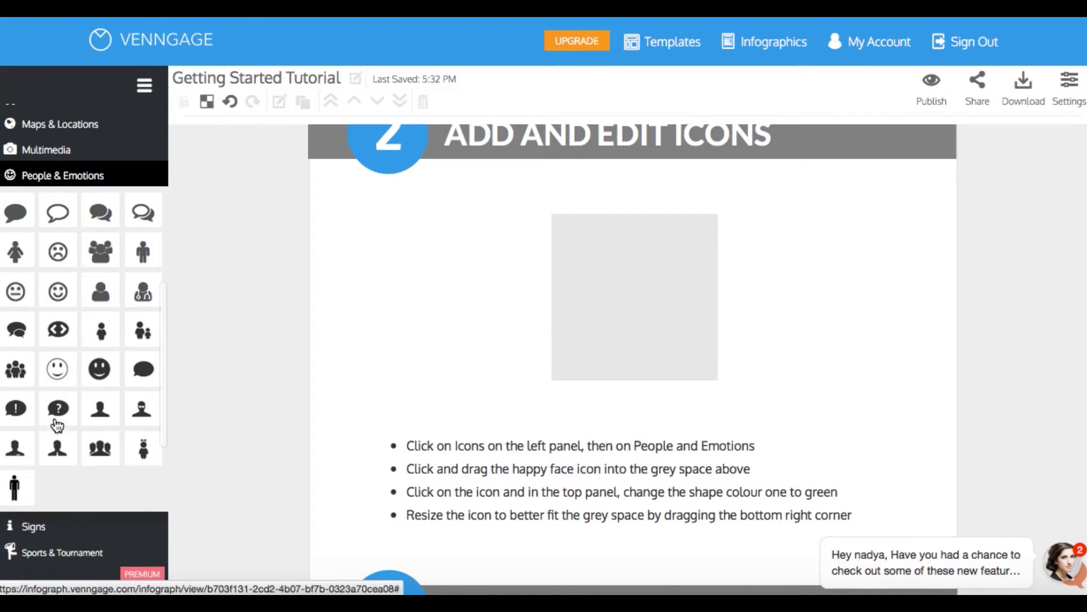
pyautogui.moveTo(56, 369); pyautogui.dragTo(630, 275)
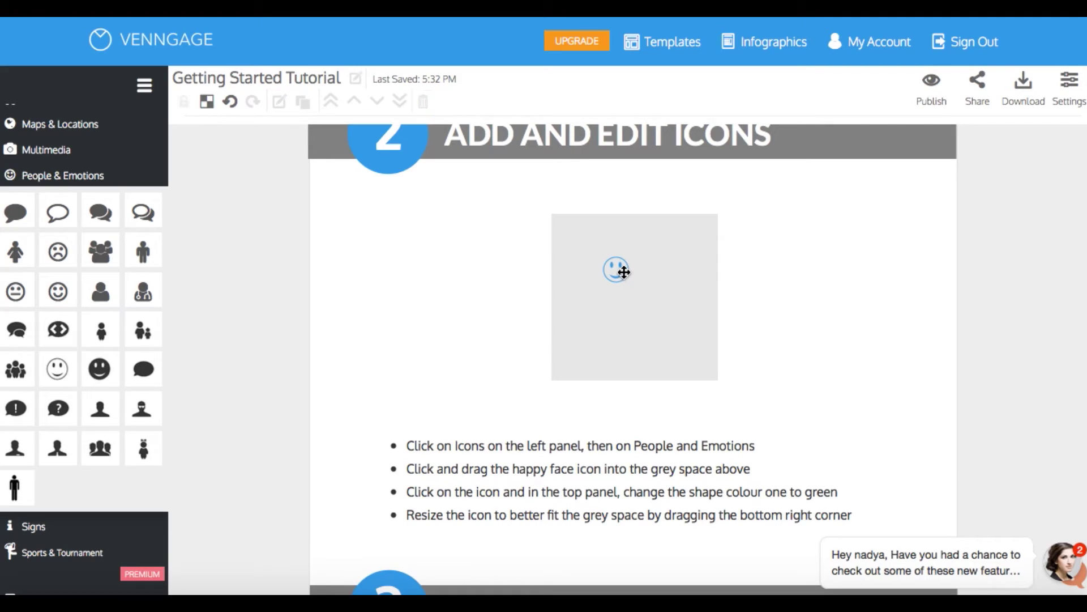
# Enlarge and centre the smiley in the box, and colour it dark green.
pyautogui.click(623, 272)
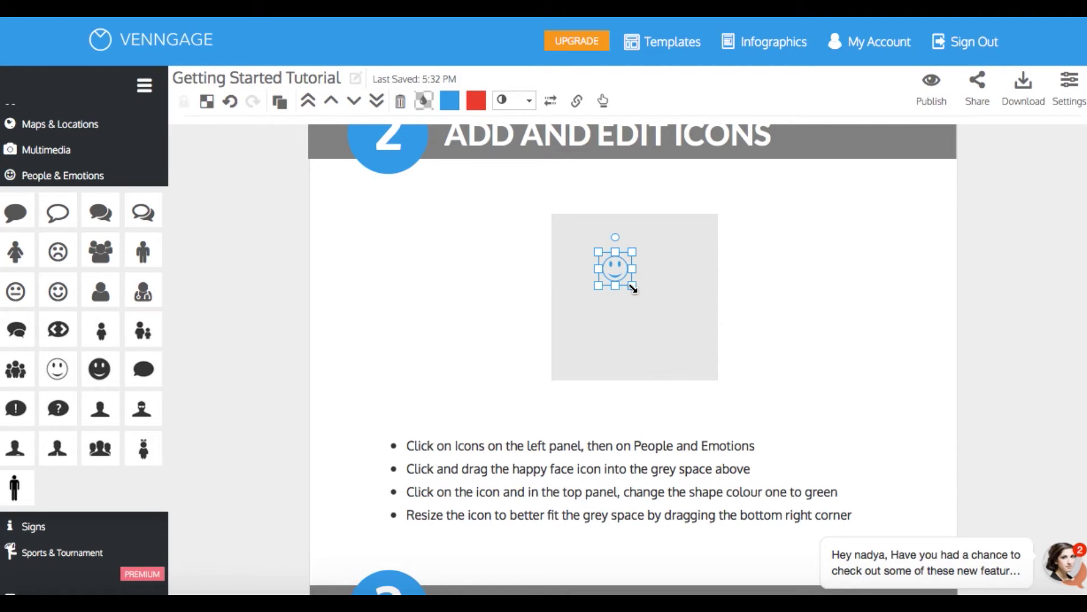
pyautogui.moveTo(632, 287); pyautogui.dragTo(715, 365)
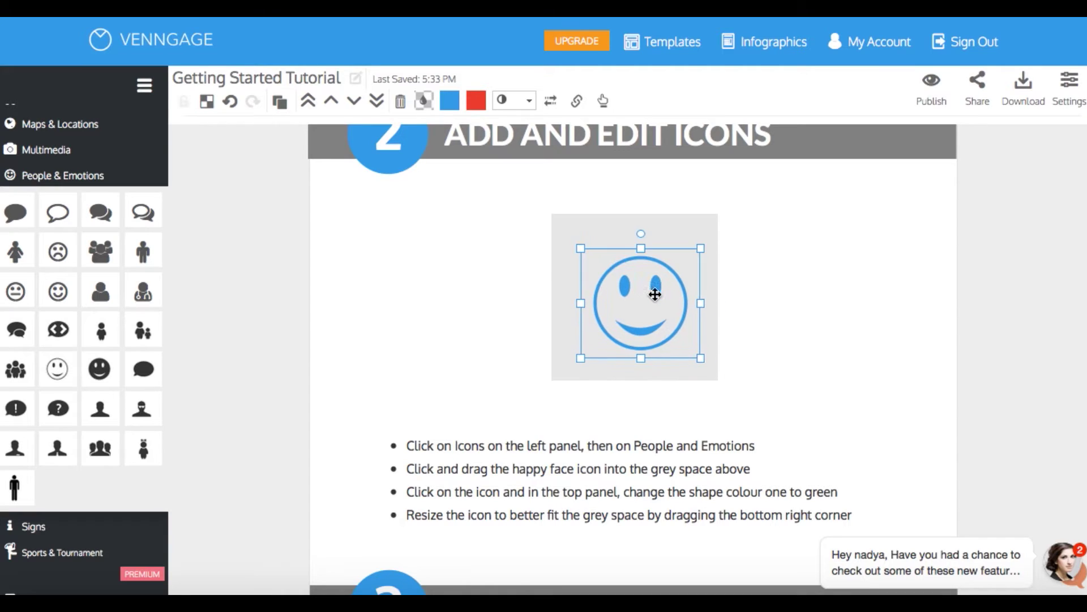
pyautogui.moveTo(655, 294); pyautogui.dragTo(649, 289)
pyautogui.click(449, 101)
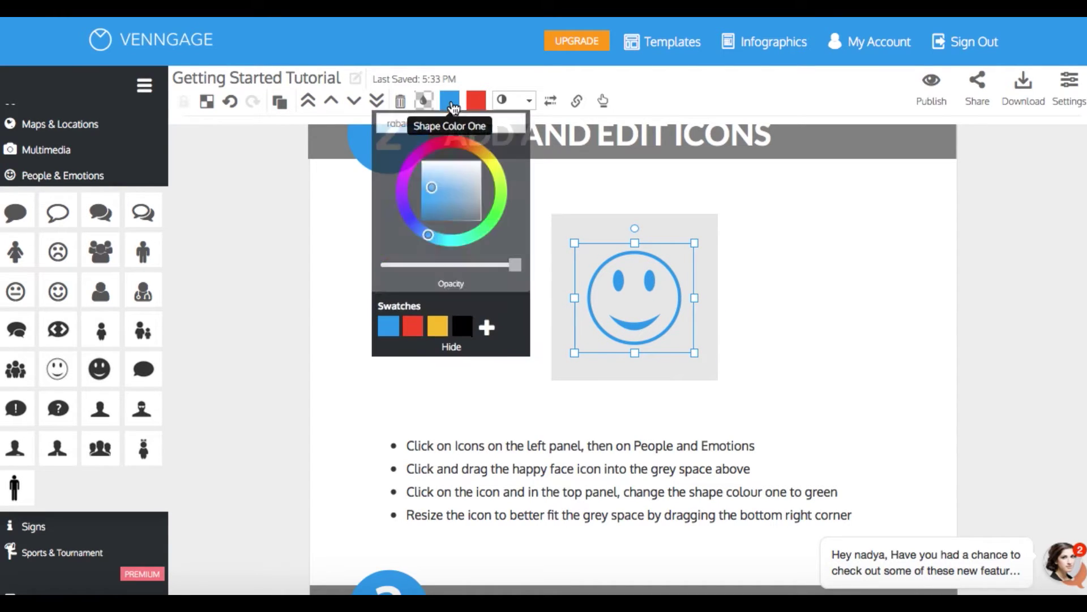
pyautogui.click(497, 215)
pyautogui.click(443, 206)
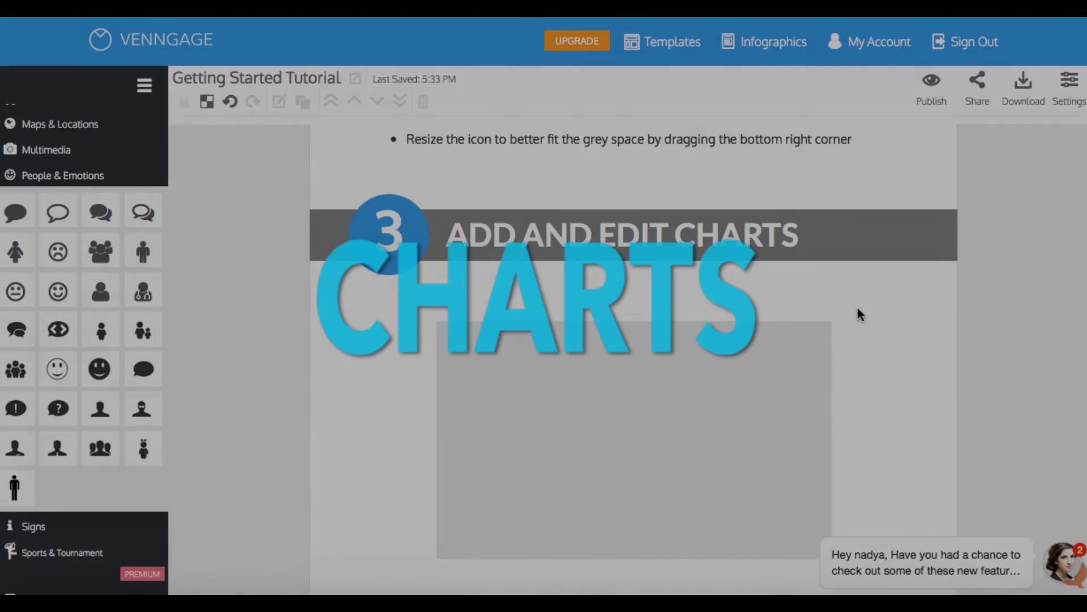
# Drag a Pie chart with May, June and July slices into the step 3 grey placeholder.
pyautogui.scroll(-1, 857, 307)
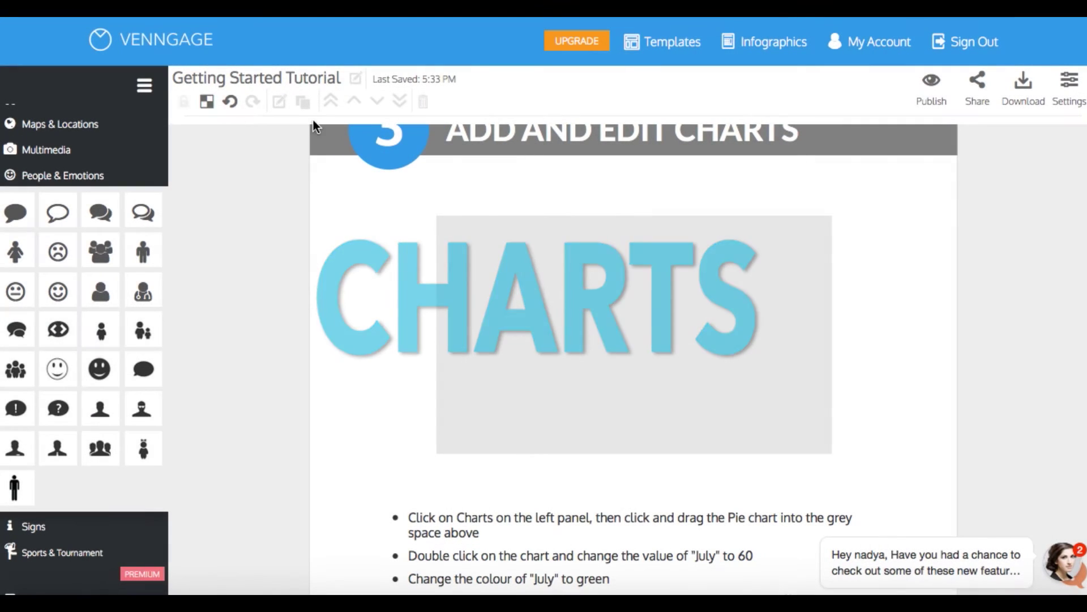
pyautogui.click(84, 179)
pyautogui.scroll(5, 80, 182)
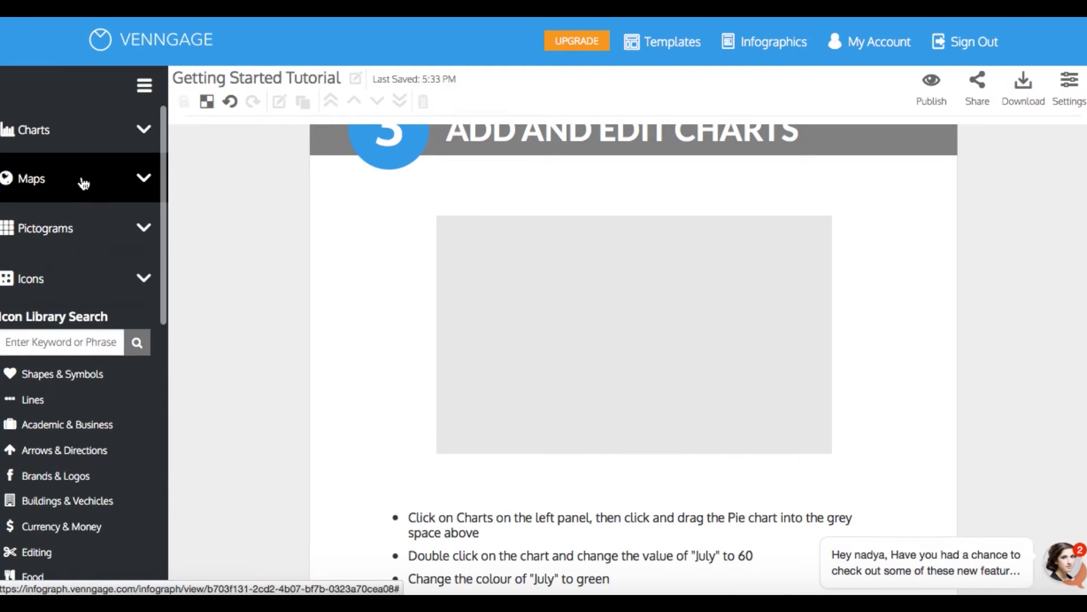
pyautogui.click(88, 143)
pyautogui.moveTo(106, 265); pyautogui.dragTo(621, 310)
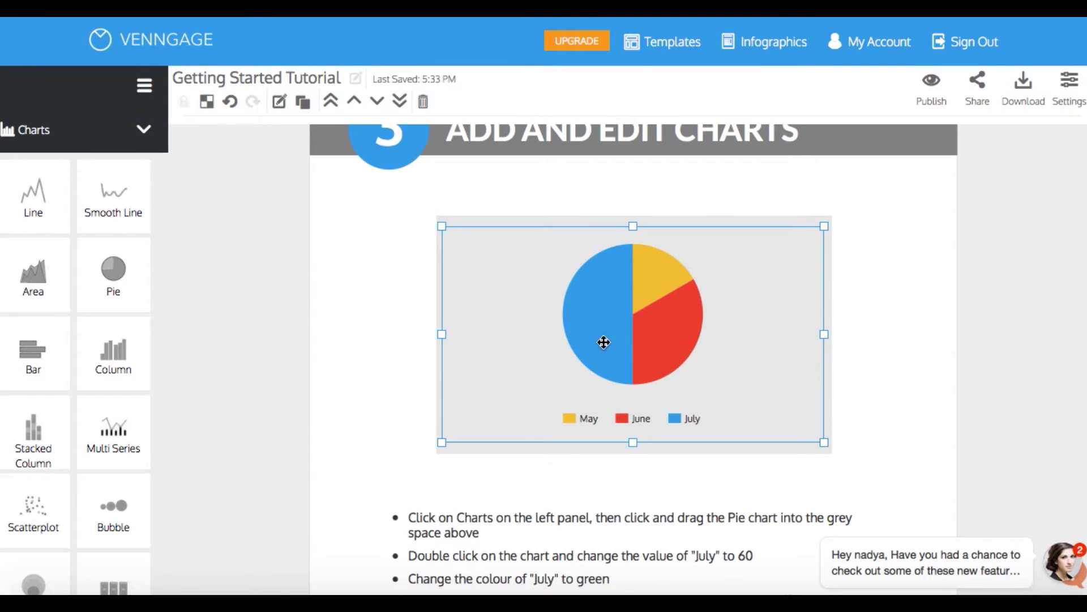
pyautogui.scroll(-3, 359, 422)
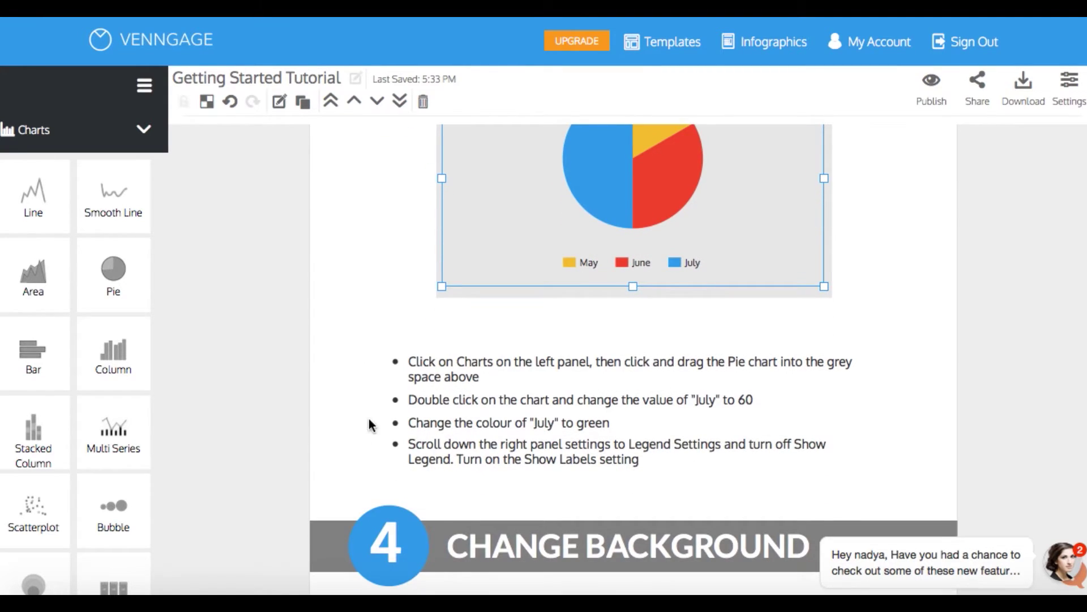
# Set July's value to 60 in the chart data and make its slice green.
pyautogui.doubleClick(666, 223)
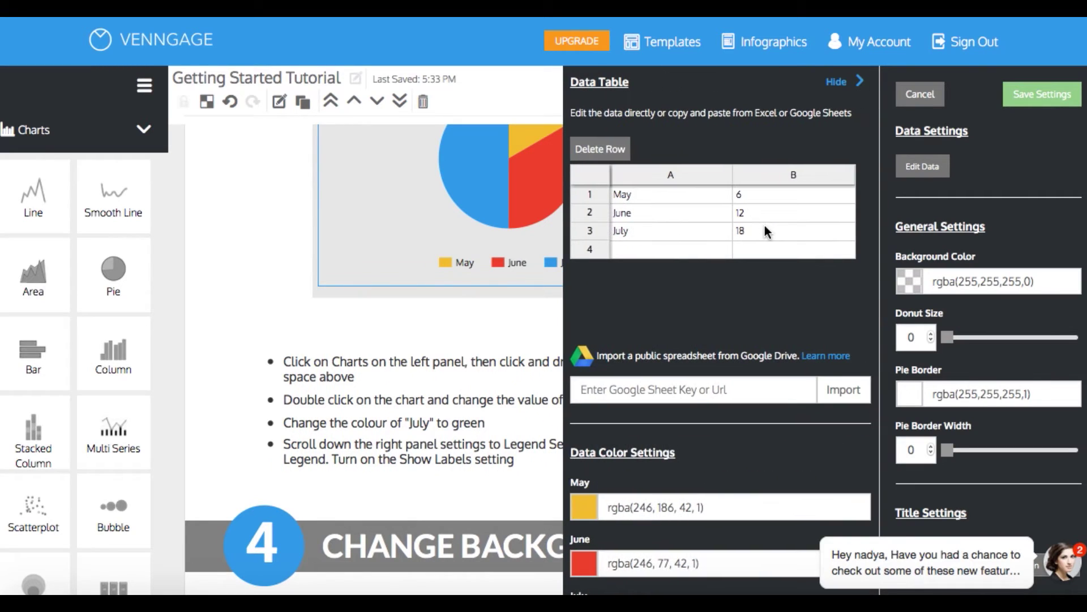
pyautogui.click(756, 229)
pyautogui.write('60')
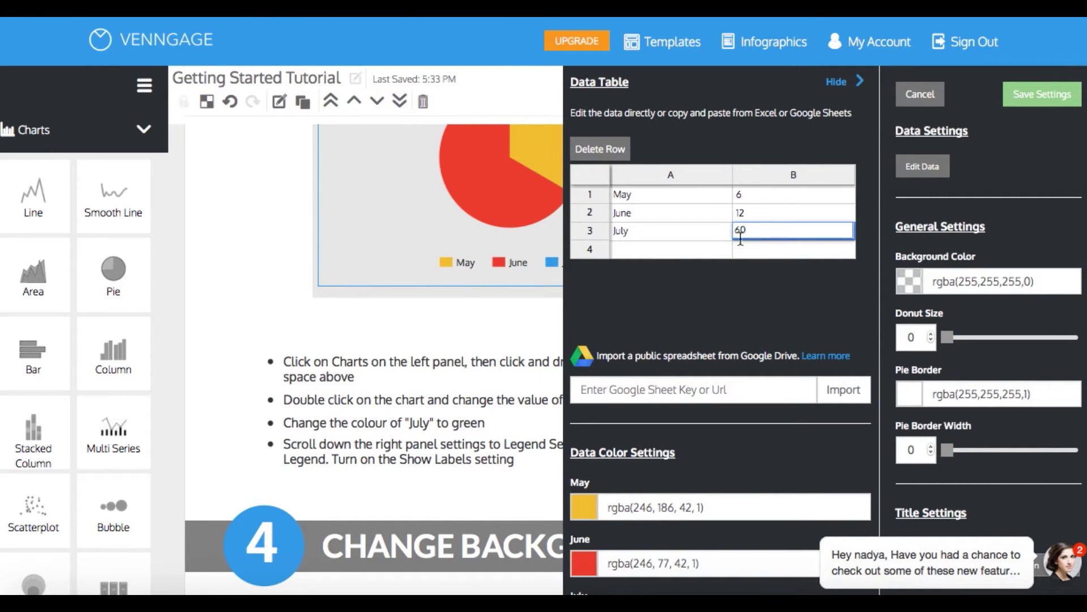
pyautogui.scroll(-1, 658, 390)
pyautogui.press('Return')
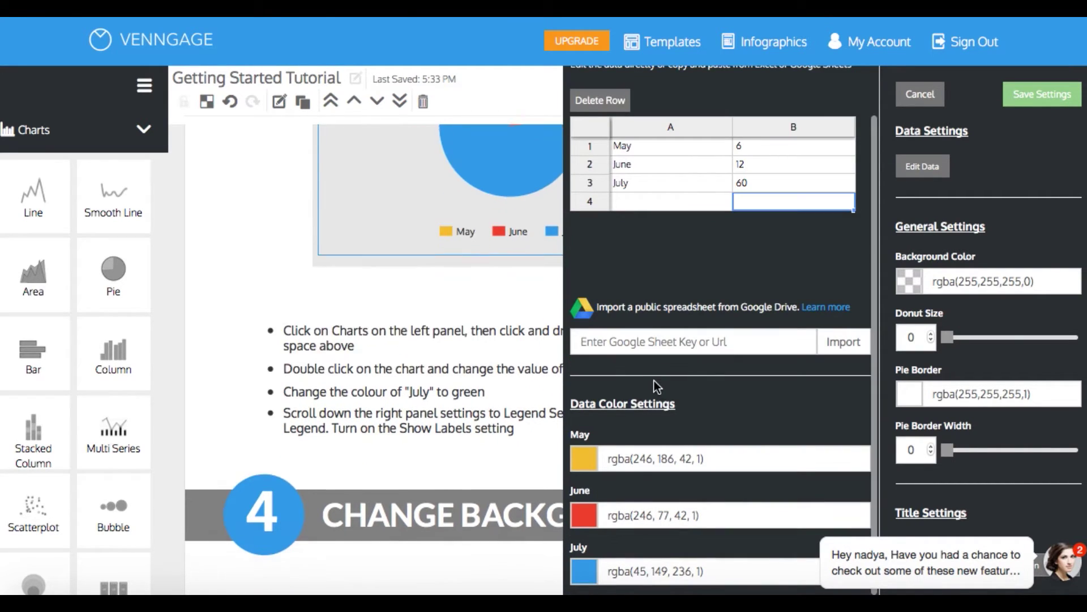
pyautogui.click(594, 577)
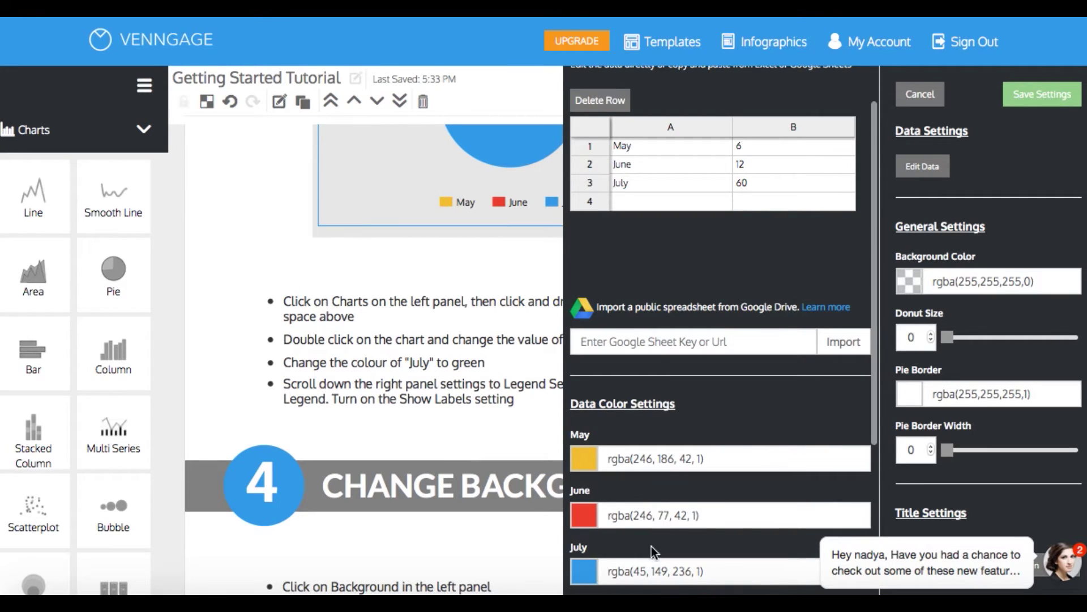
pyautogui.scroll(-4, 655, 552)
pyautogui.scroll(1, 767, 472)
pyautogui.click(769, 514)
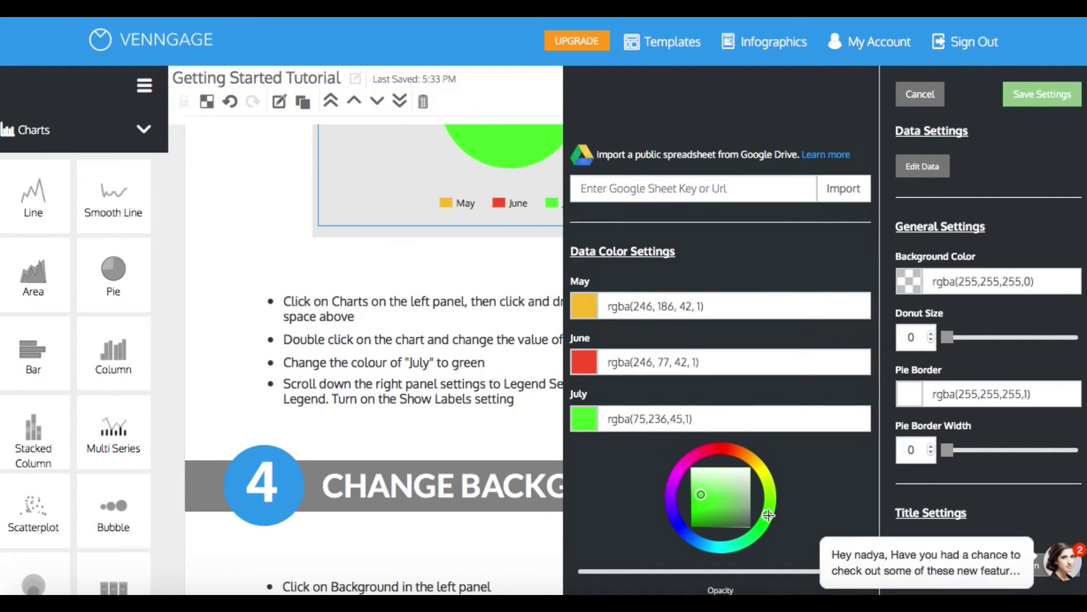
# Turn off the pie chart's legend and save the chart settings.
pyautogui.scroll(-10, 963, 283)
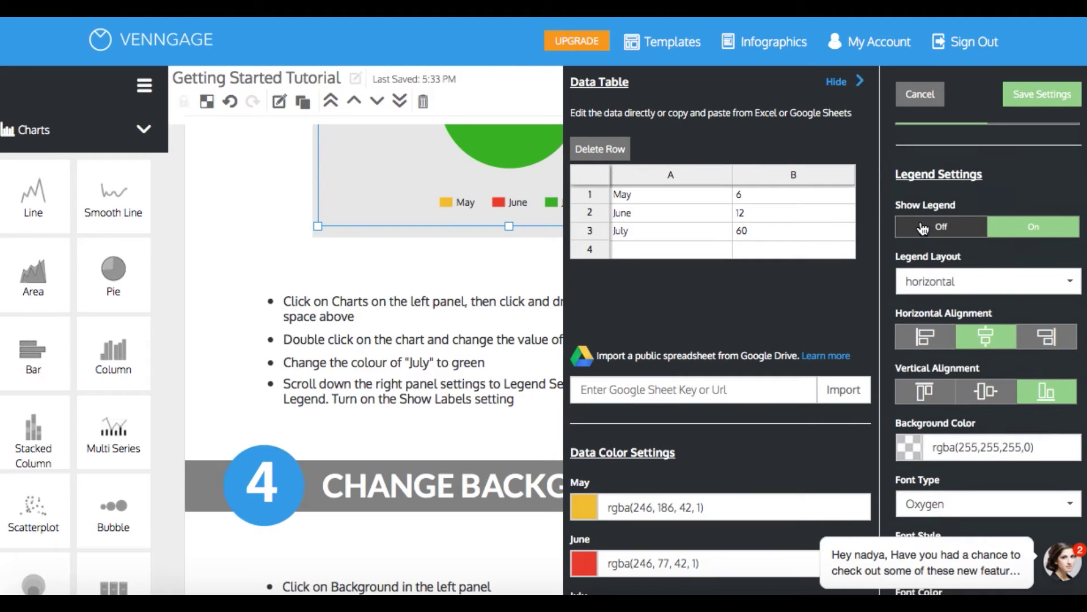
pyautogui.click(923, 229)
pyautogui.click(1045, 95)
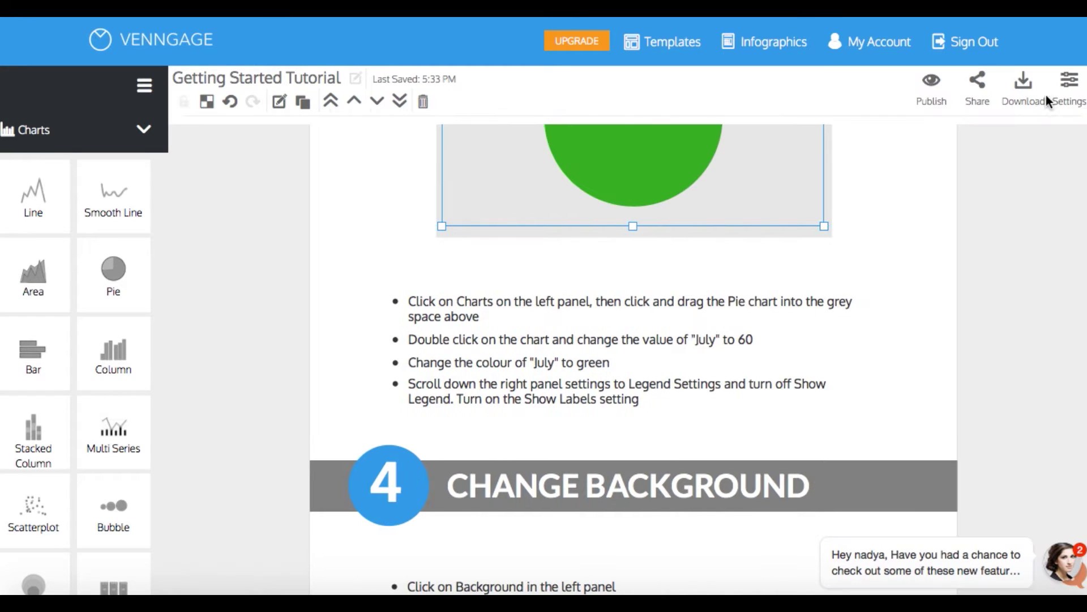
pyautogui.scroll(2, 848, 205)
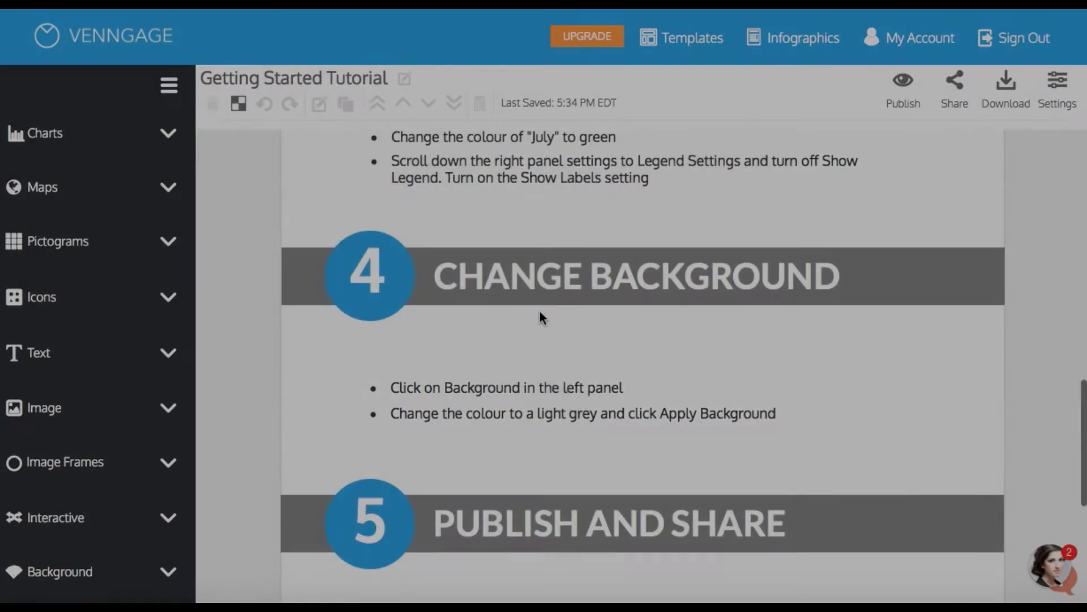
pyautogui.scroll(-1, 539, 311)
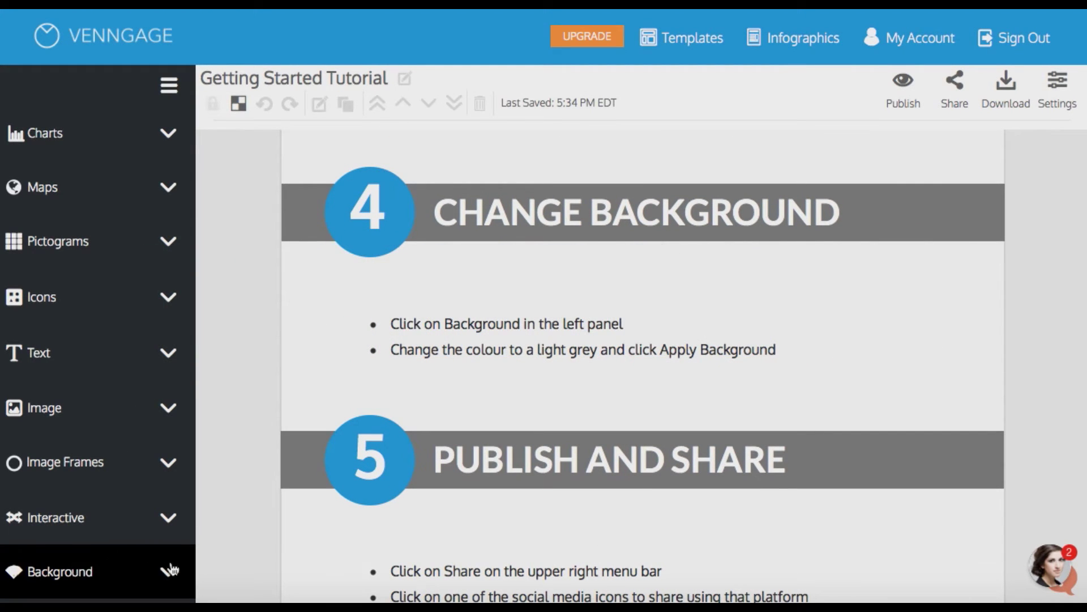
# Apply a light grey background, rgba(197,194,194,0.81), across the whole canvas.
pyautogui.click(171, 568)
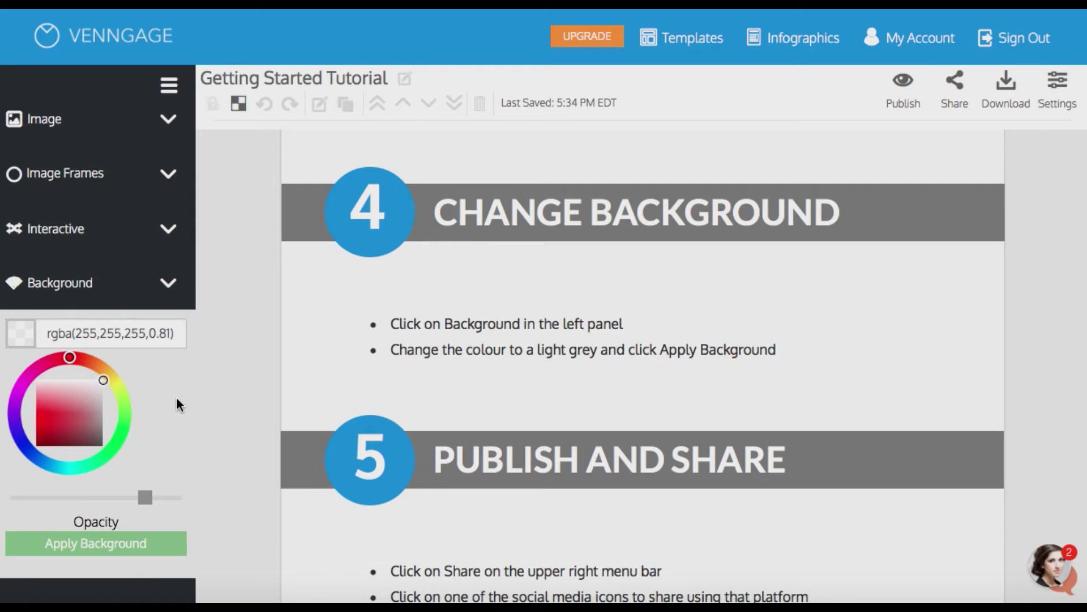
pyautogui.click(96, 408)
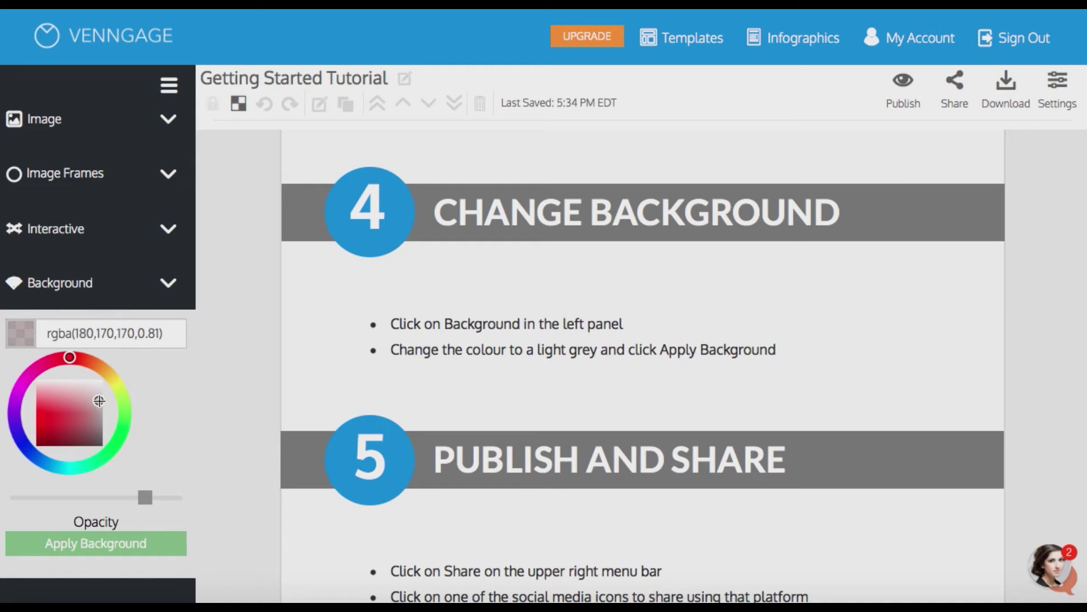
pyautogui.click(100, 395)
pyautogui.click(102, 540)
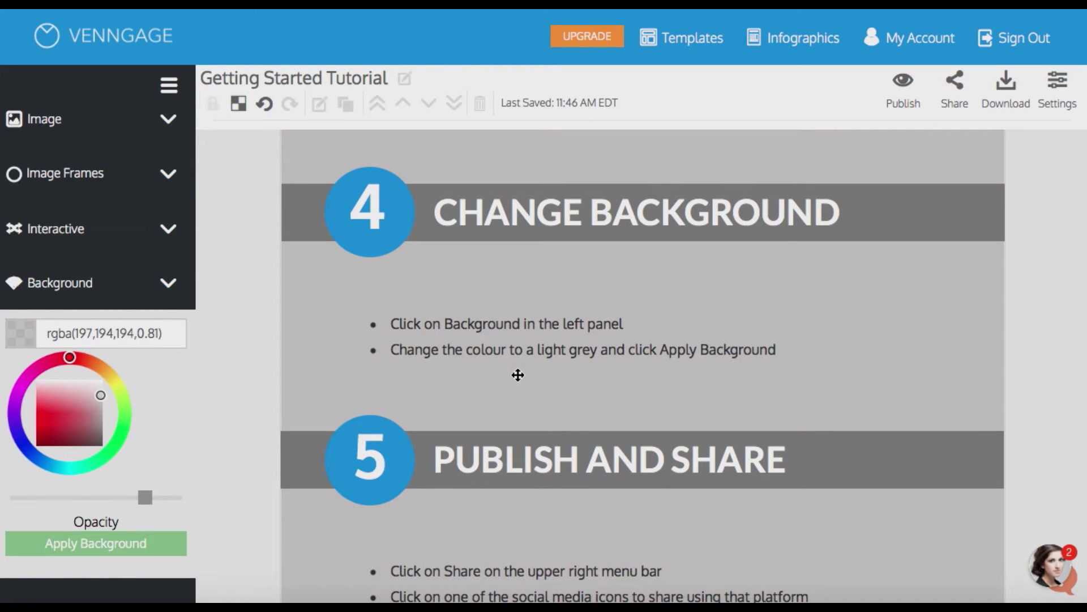
pyautogui.scroll(-4, 517, 374)
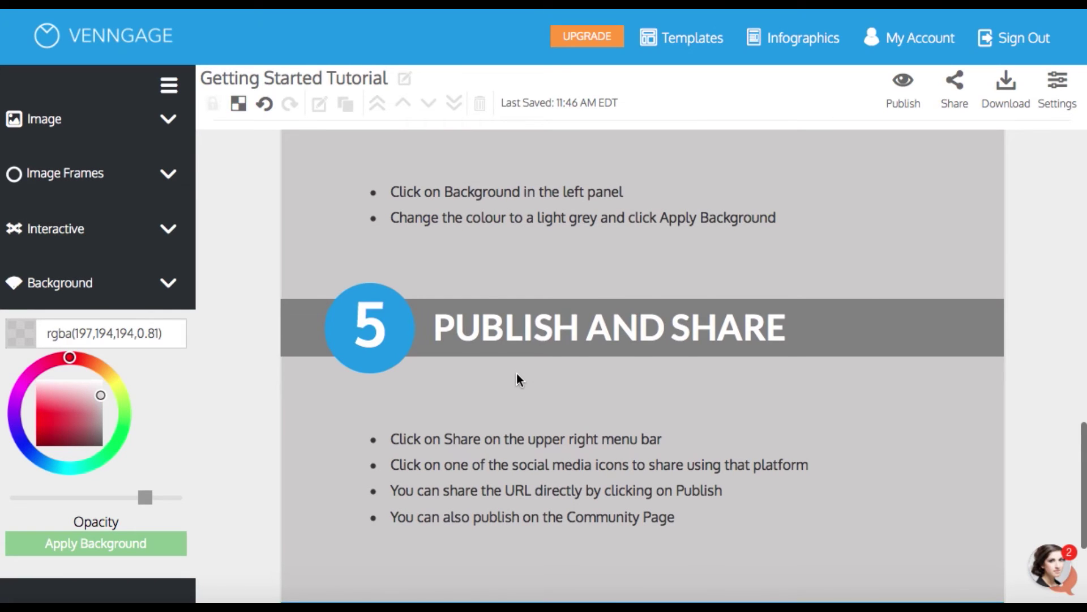
pyautogui.scroll(-2, 517, 379)
# Try sharing to Twitter, close that window, then open the infographic's public URL from Publish.
pyautogui.scroll(-4, 518, 383)
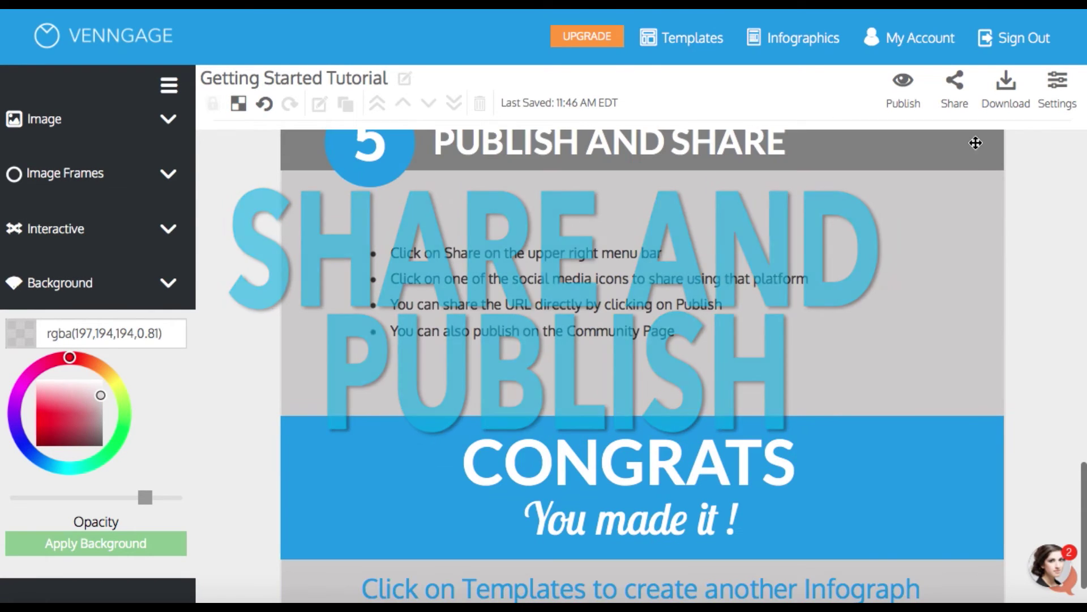
pyautogui.click(955, 92)
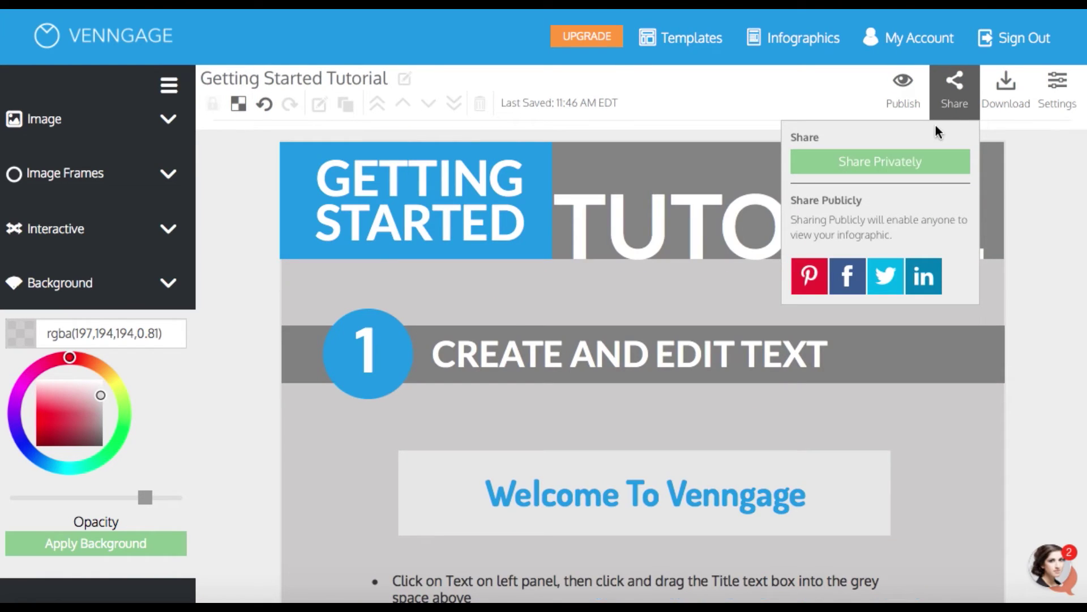
pyautogui.click(887, 279)
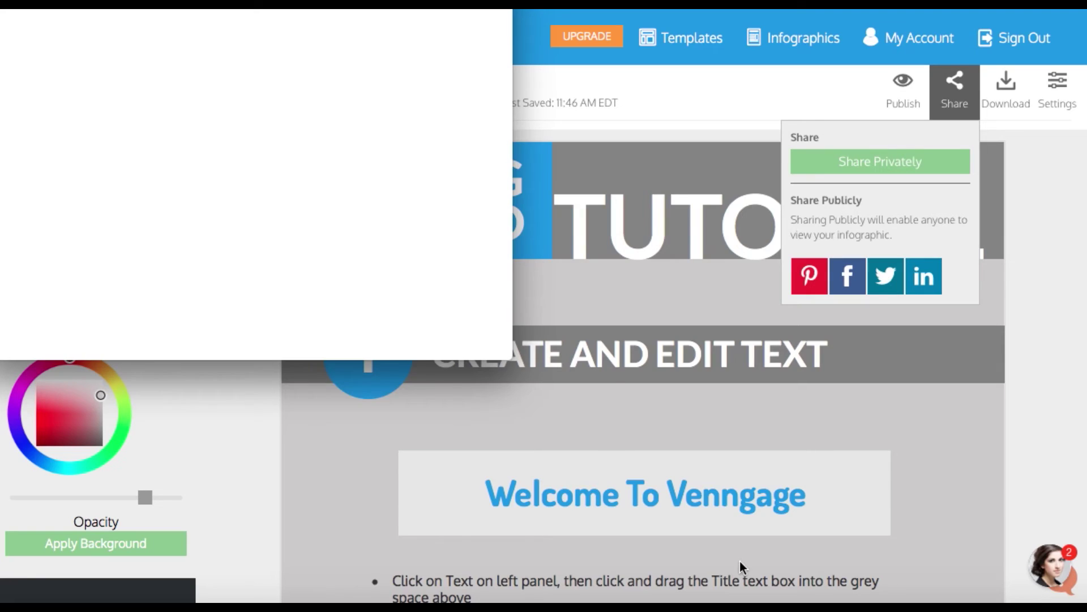
pyautogui.scroll(-10, 740, 561)
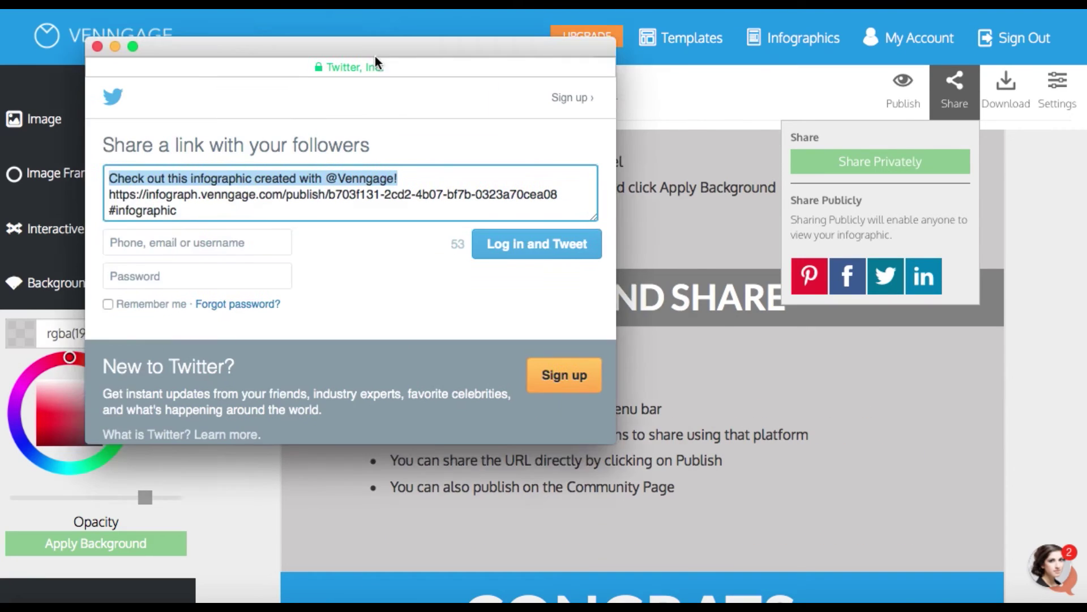
pyautogui.moveTo(375, 56); pyautogui.dragTo(414, 93)
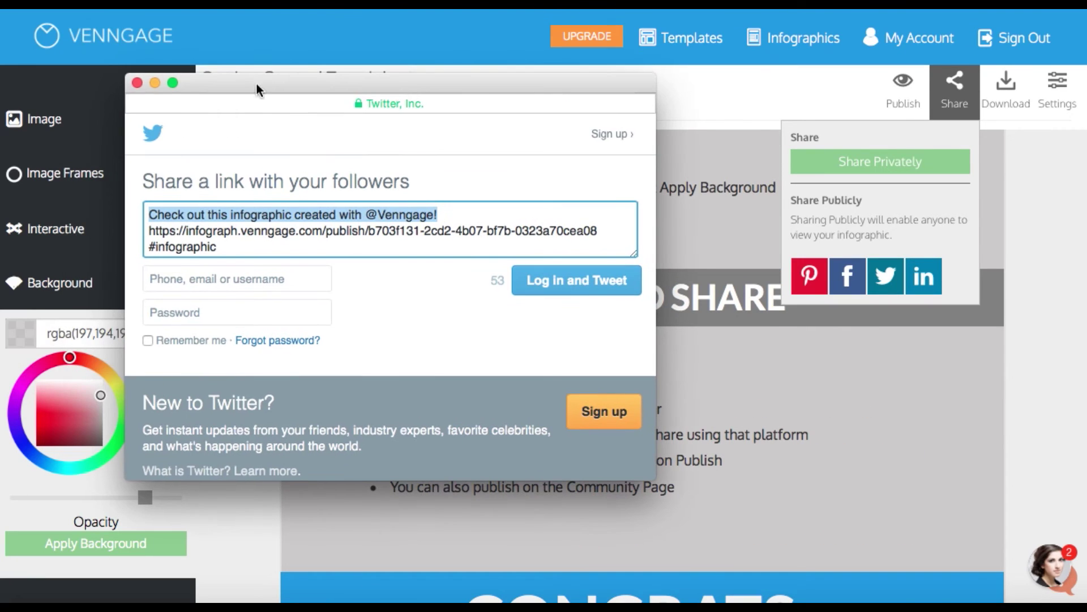
pyautogui.click(137, 82)
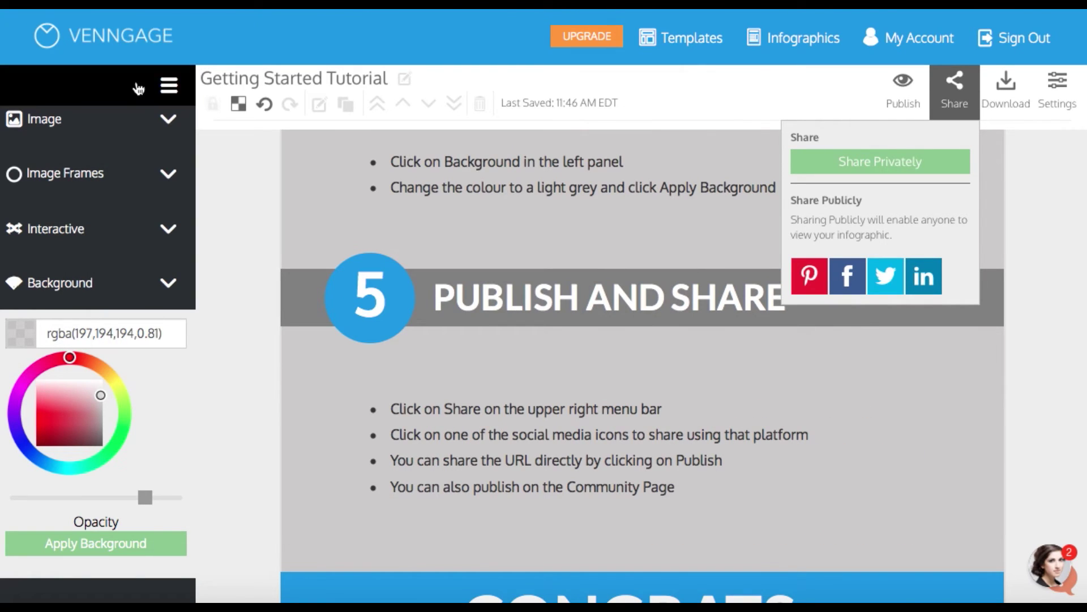
pyautogui.click(903, 92)
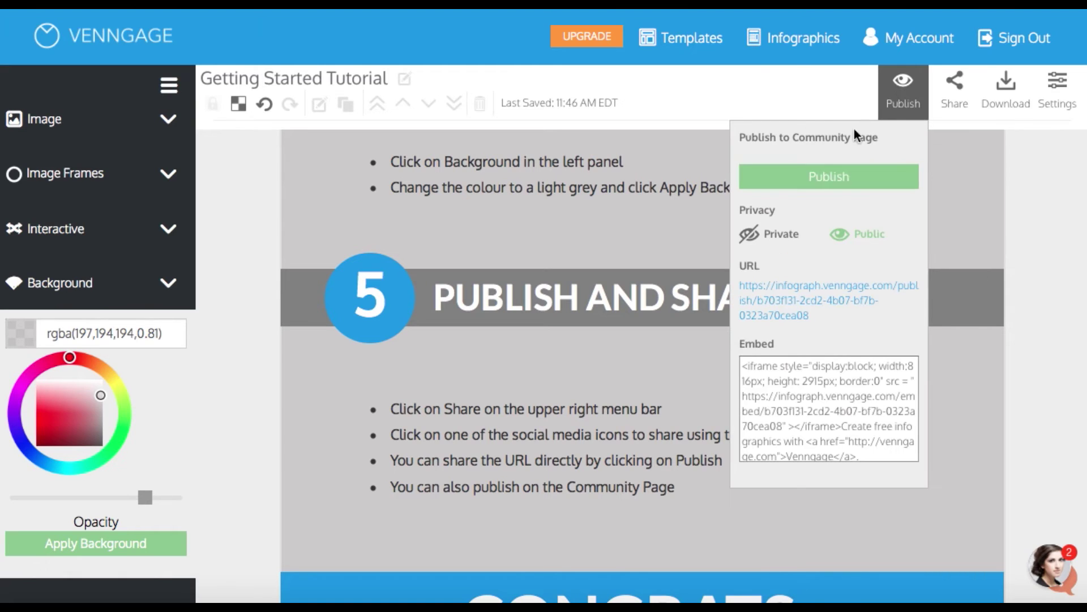
pyautogui.click(811, 302)
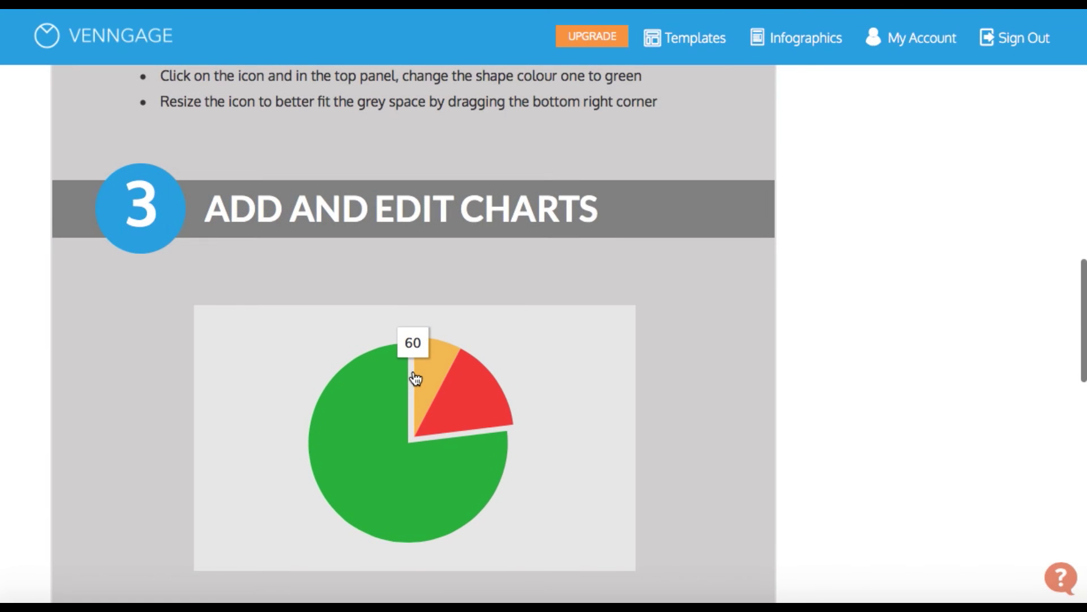
pyautogui.scroll(-6, 776, 327)
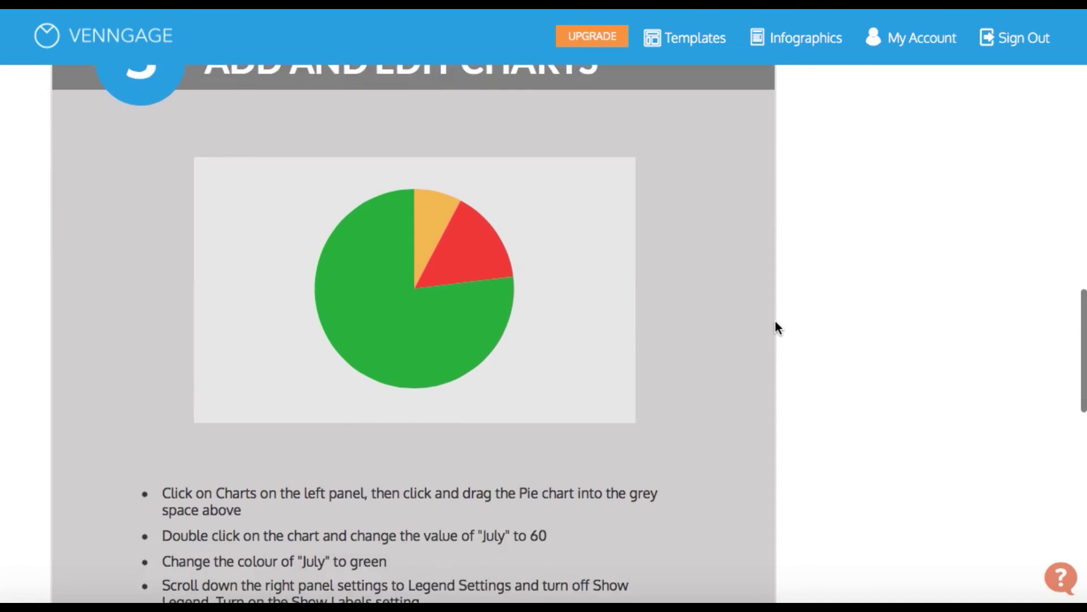
pyautogui.scroll(-8, 776, 322)
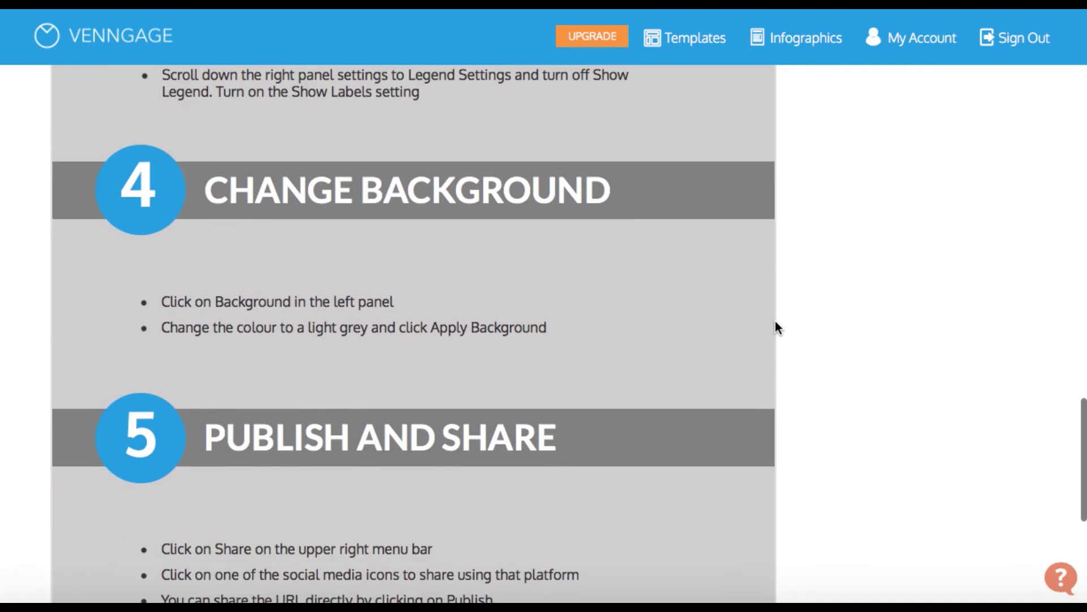
pyautogui.scroll(-3, 775, 327)
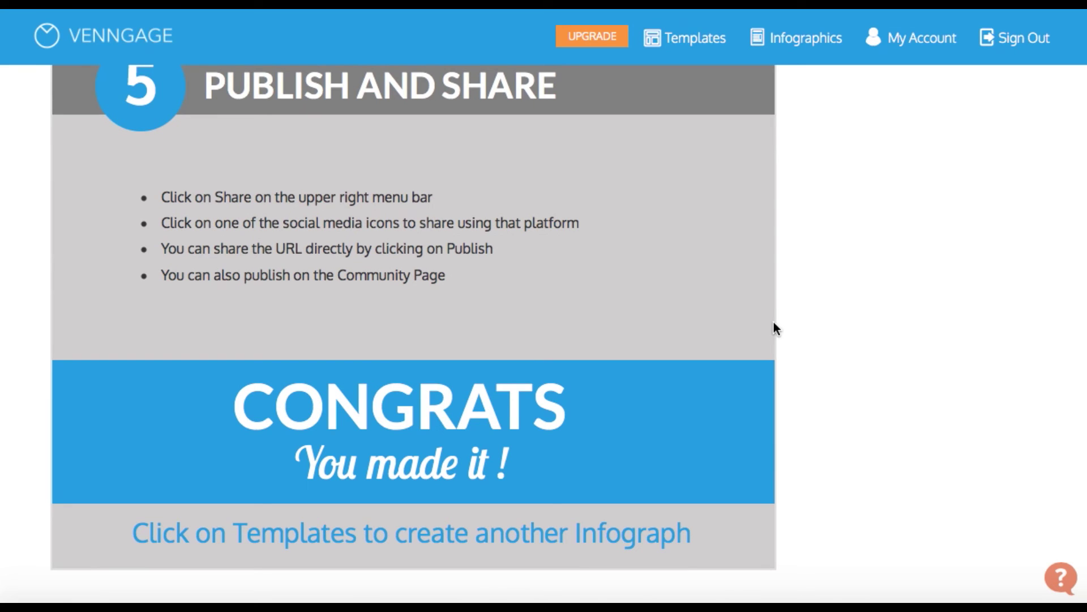
pyautogui.scroll(20, 774, 323)
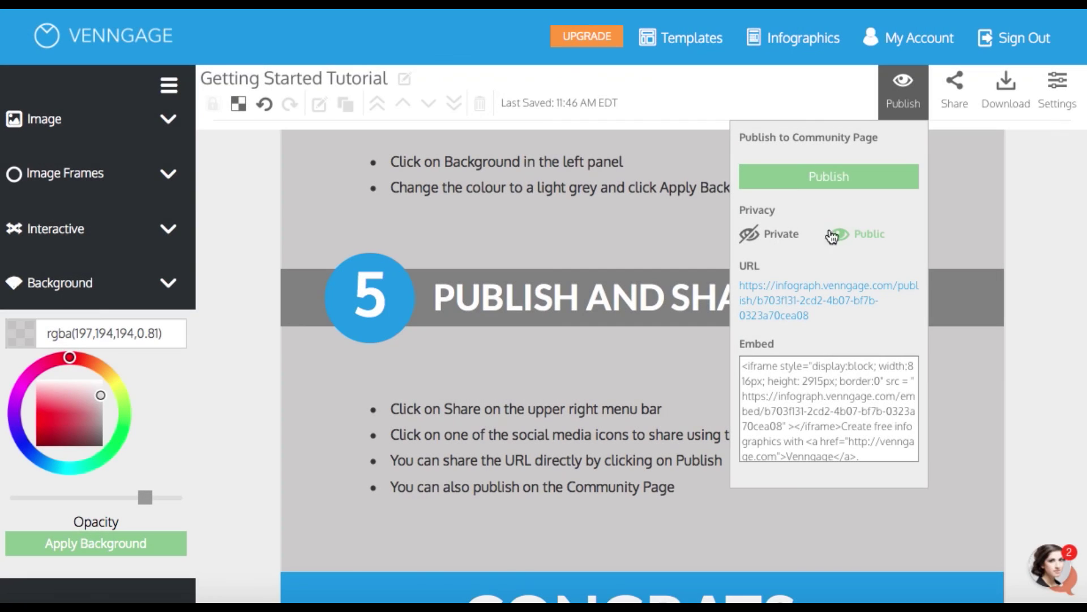
# Publish the infographic to Community and browse the Community gallery's recent infographics.
pyautogui.click(841, 181)
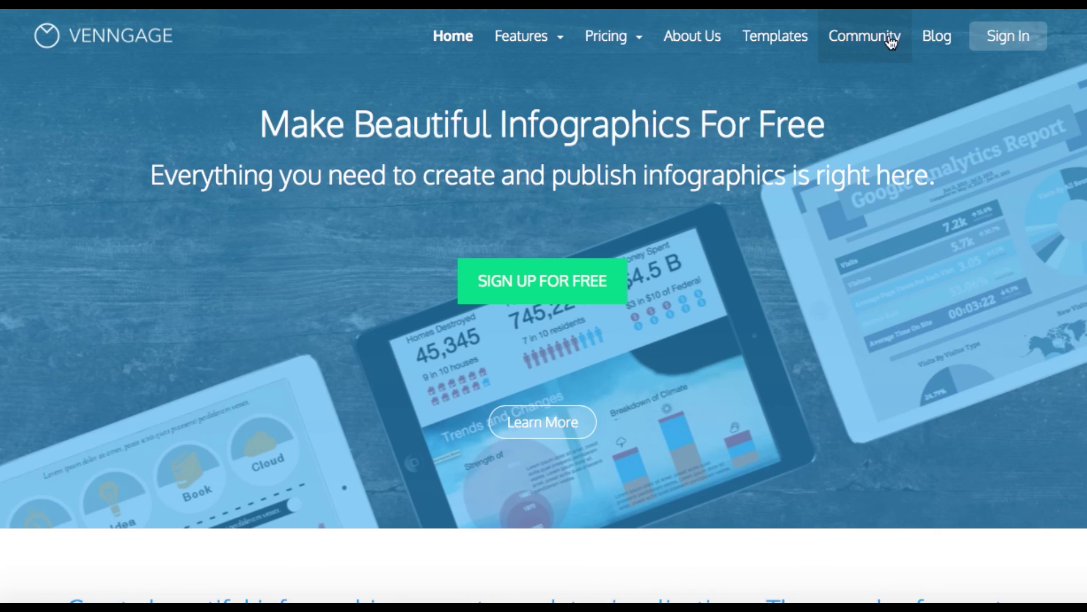
pyautogui.click(890, 37)
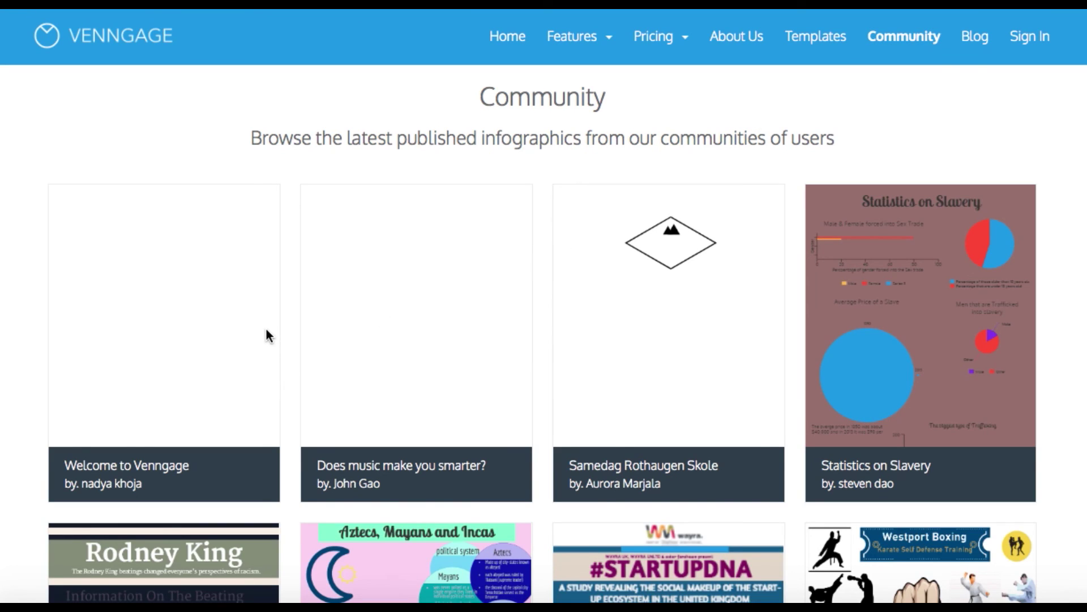
pyautogui.scroll(-5, 365, 290)
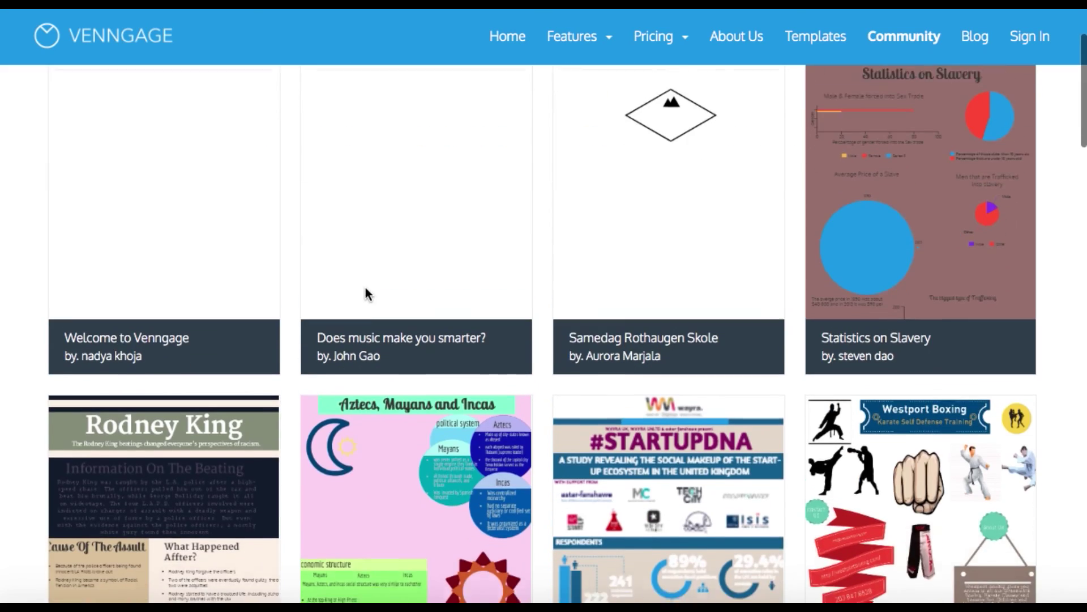
pyautogui.scroll(-3, 366, 287)
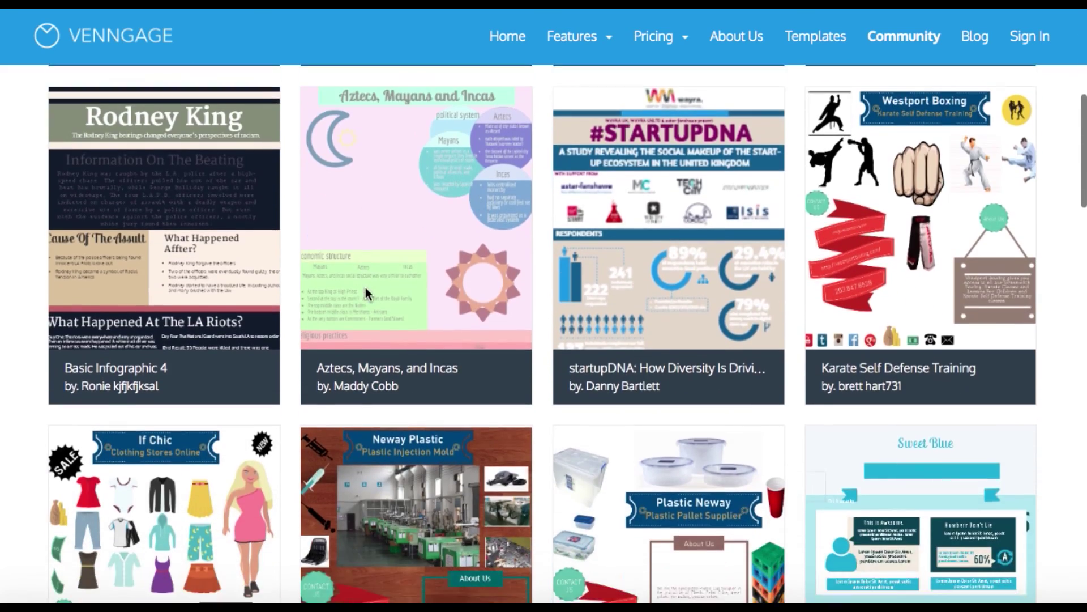
pyautogui.scroll(8, 365, 294)
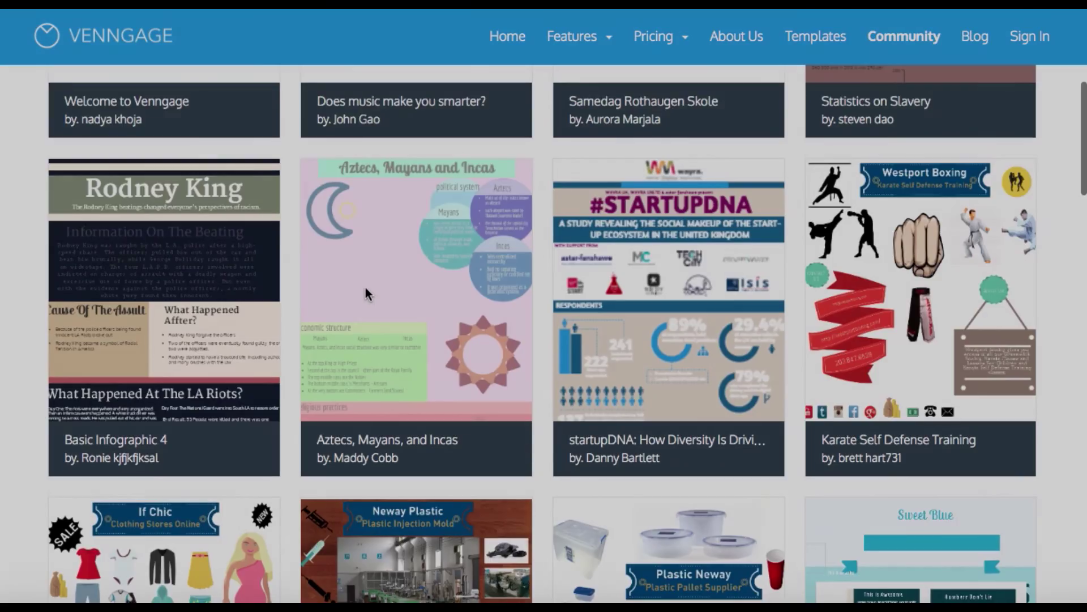